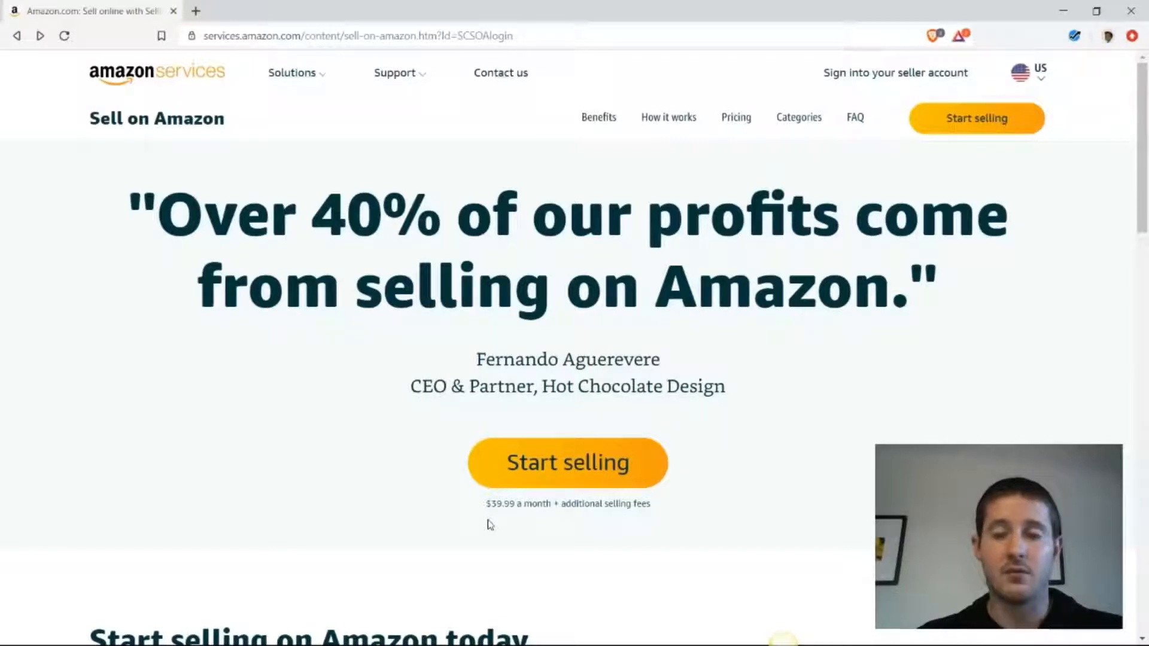
Step: Begin seller registration from the Sell on Amazon page's Start selling button
click(969, 128)
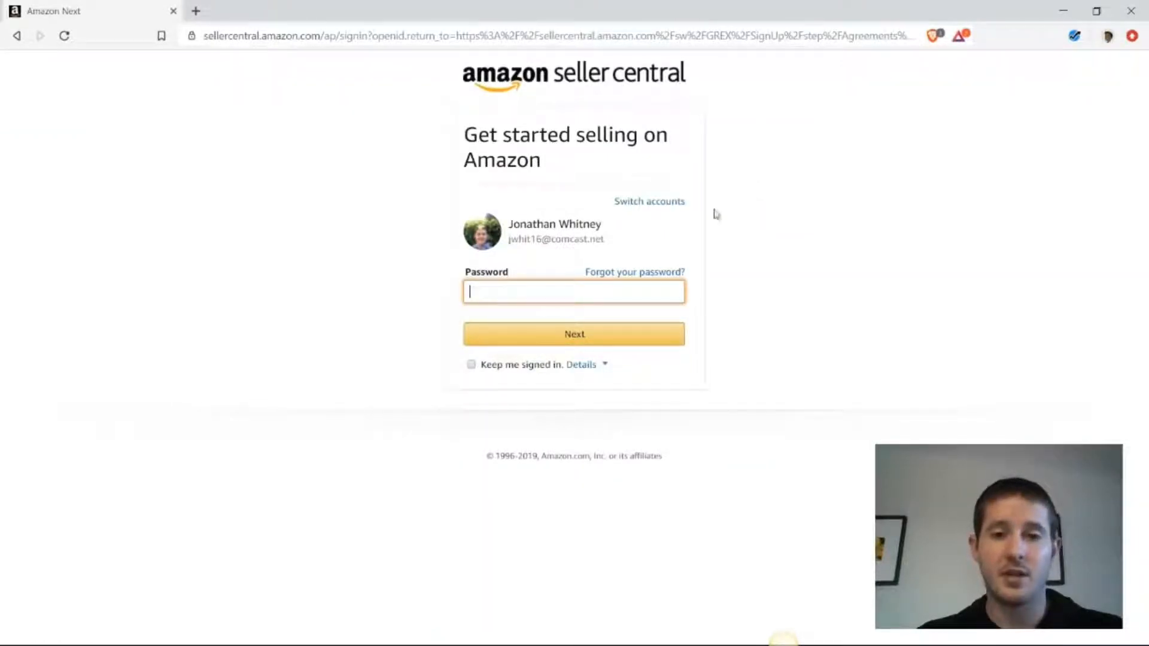
Step: Switch away from the remembered account and choose to create a new Amazon account
click(666, 204)
click(553, 265)
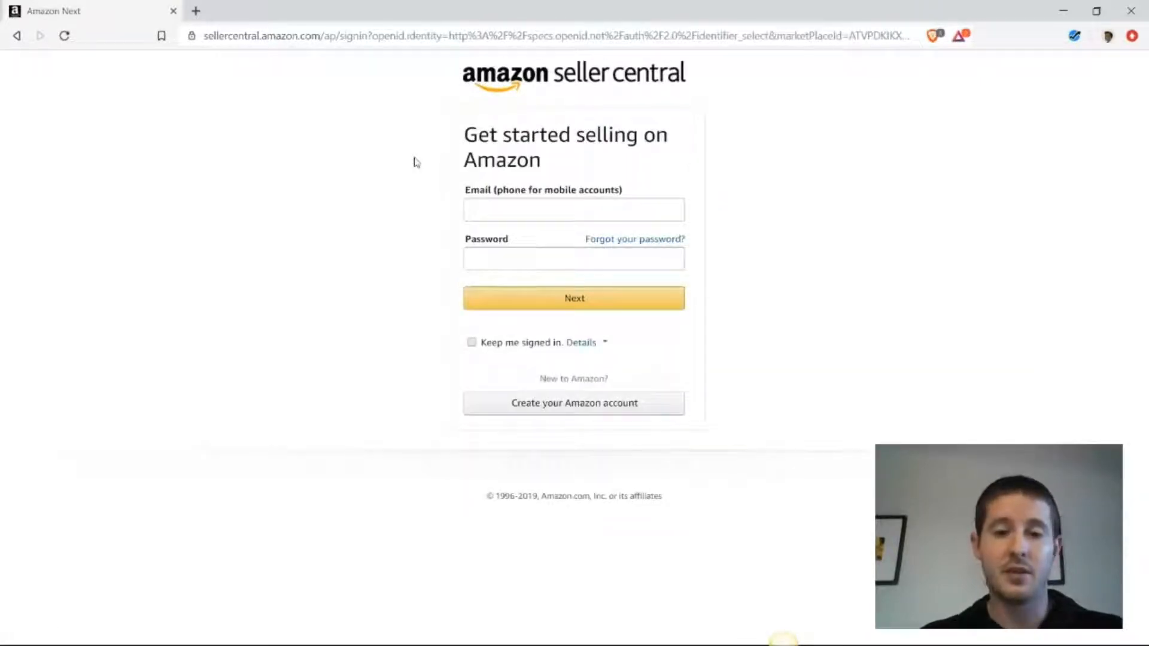
click(573, 414)
Step: Create the account with the holder's name, e-mail address and a password entered twice
click(532, 170)
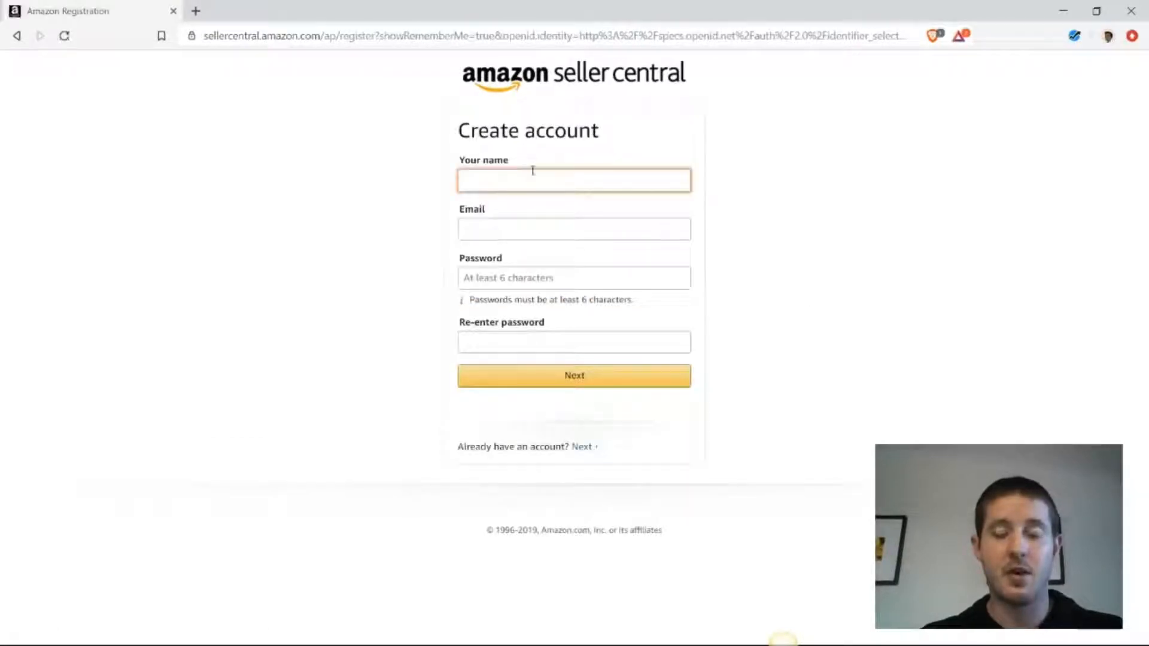
text(Jonathan)
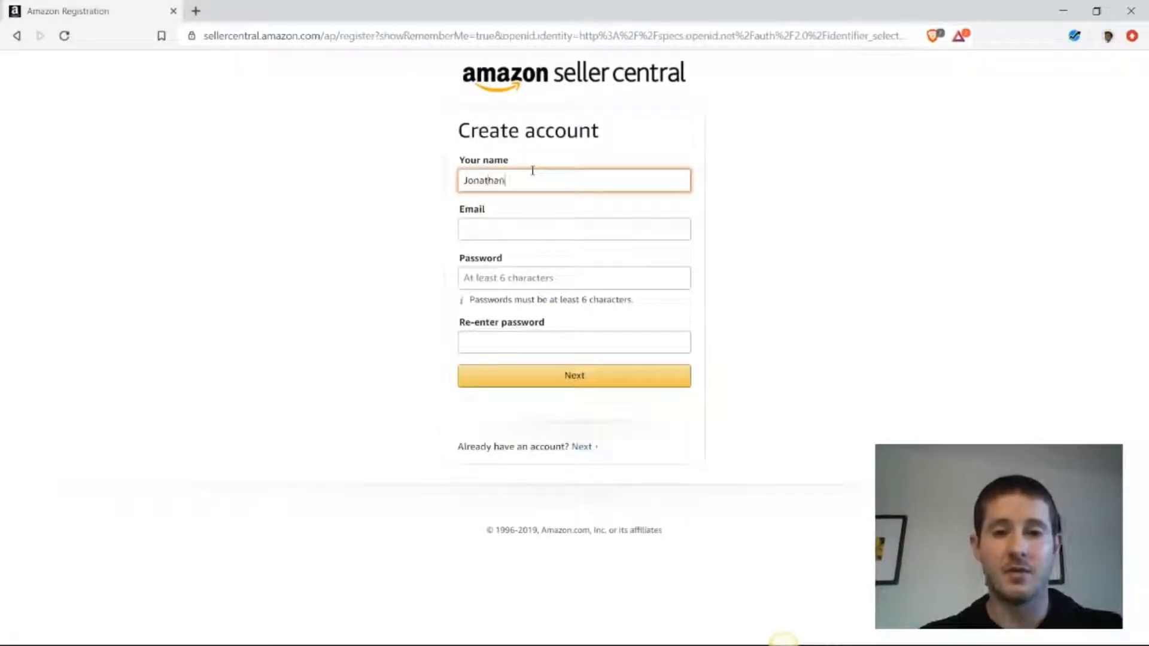
click(504, 233)
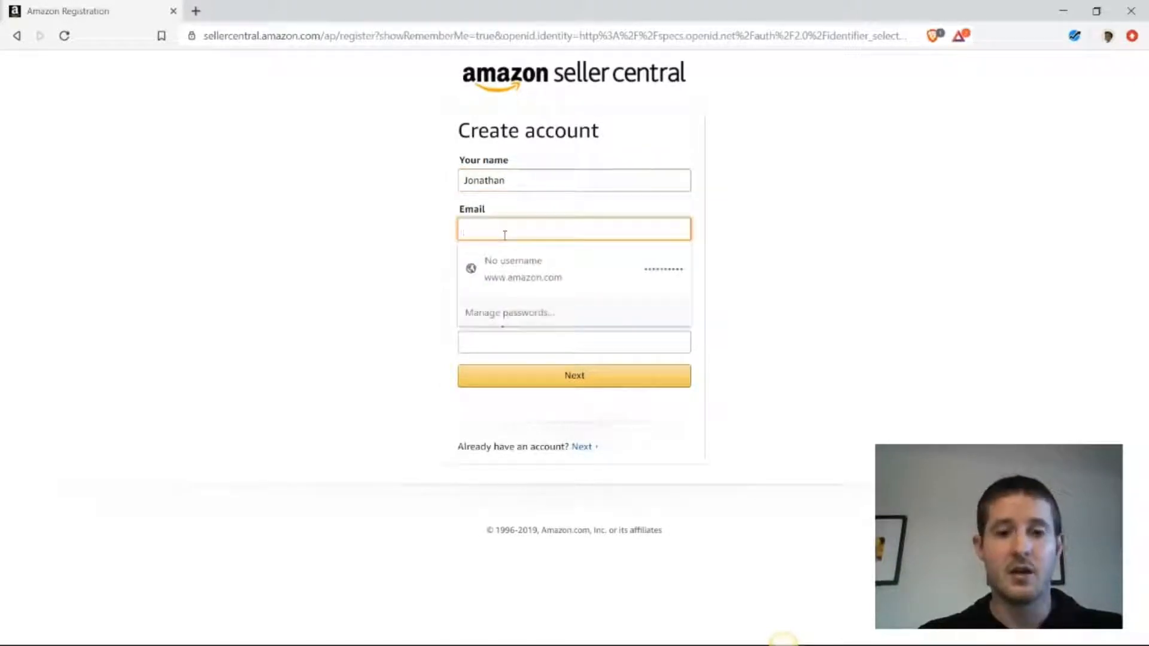
click(497, 281)
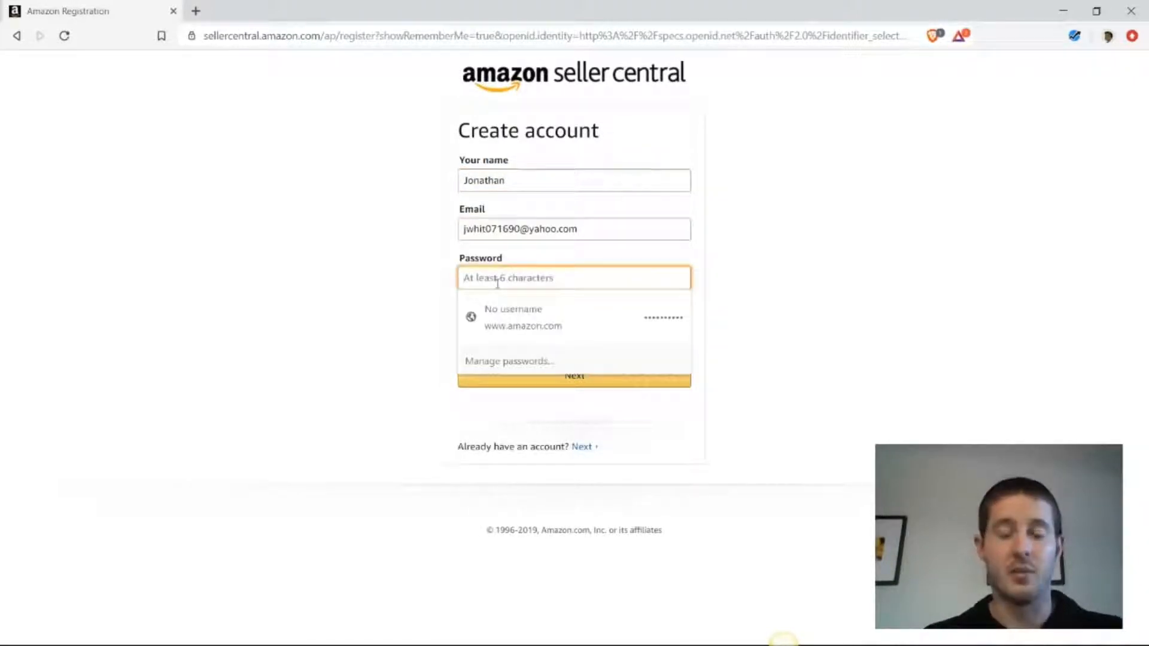
text(**********)
click(488, 342)
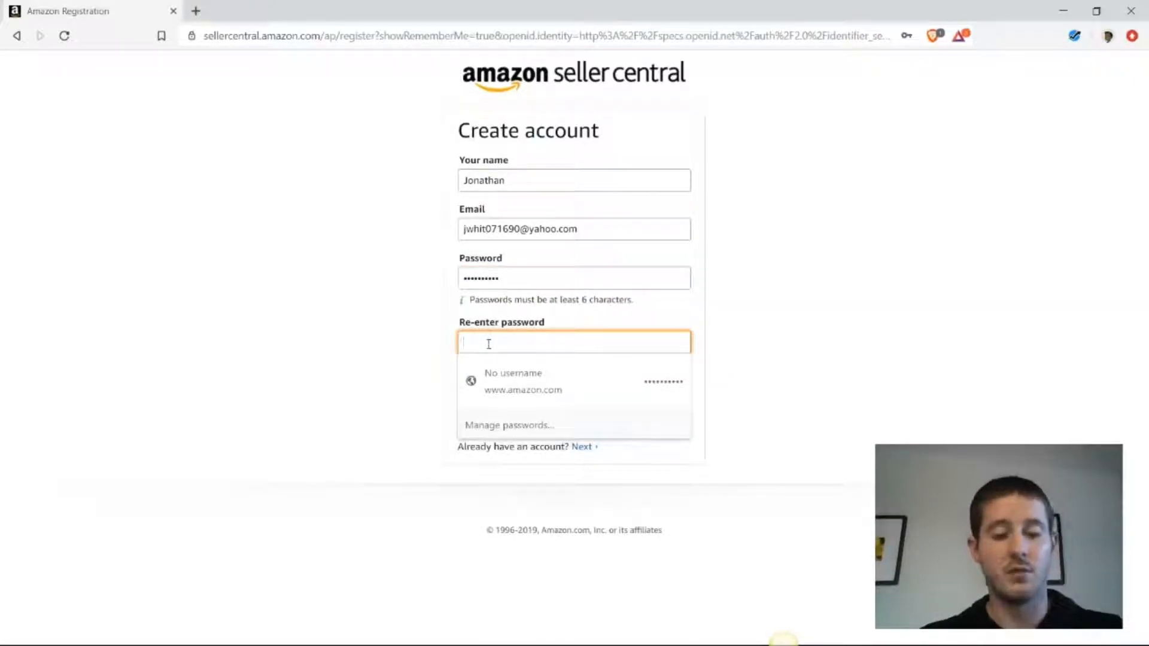
text(**********)
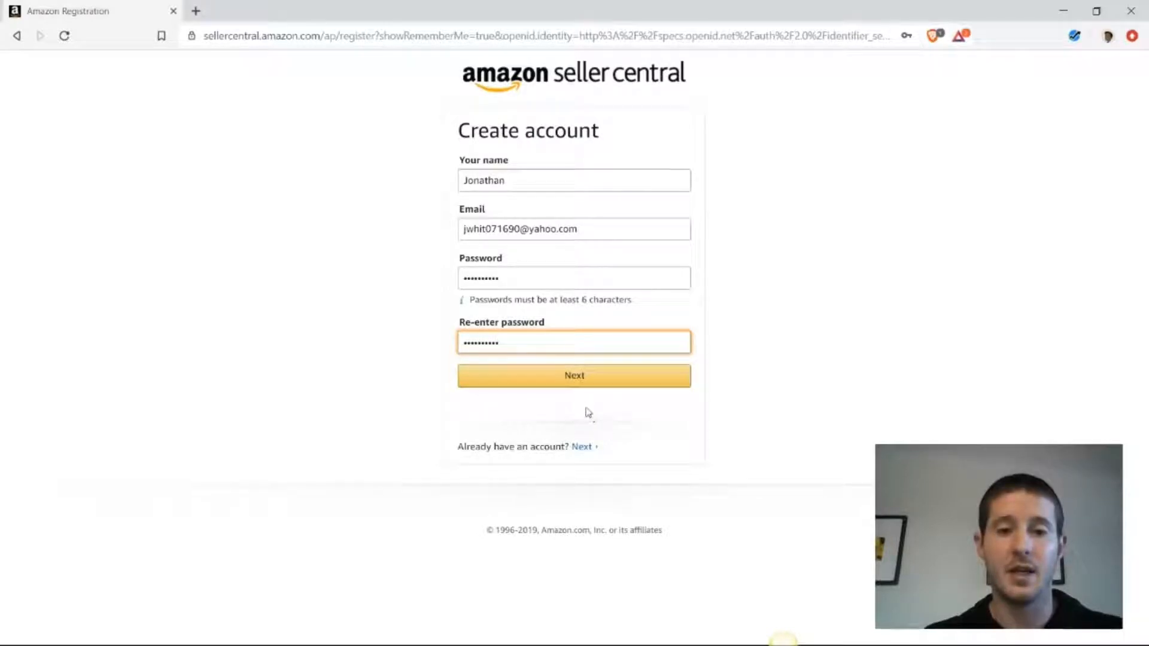
click(565, 383)
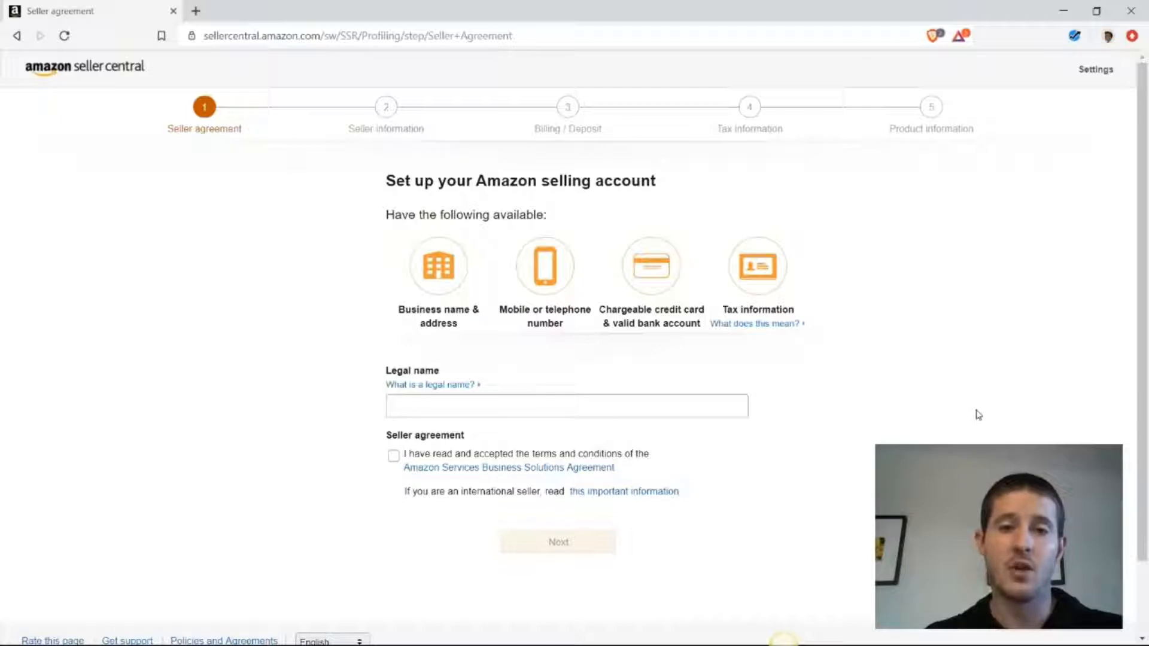
Step: Enter legal name 'Innovative Web Solutions LLC', accept the seller agreement, and continue
click(494, 408)
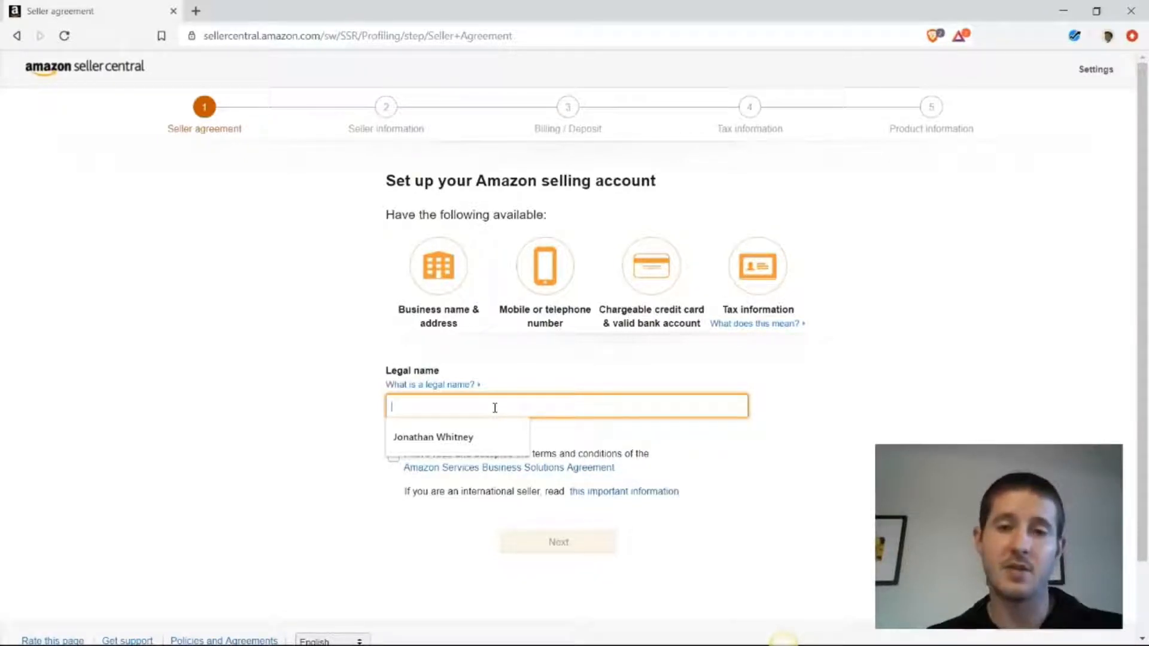
text(Innova)
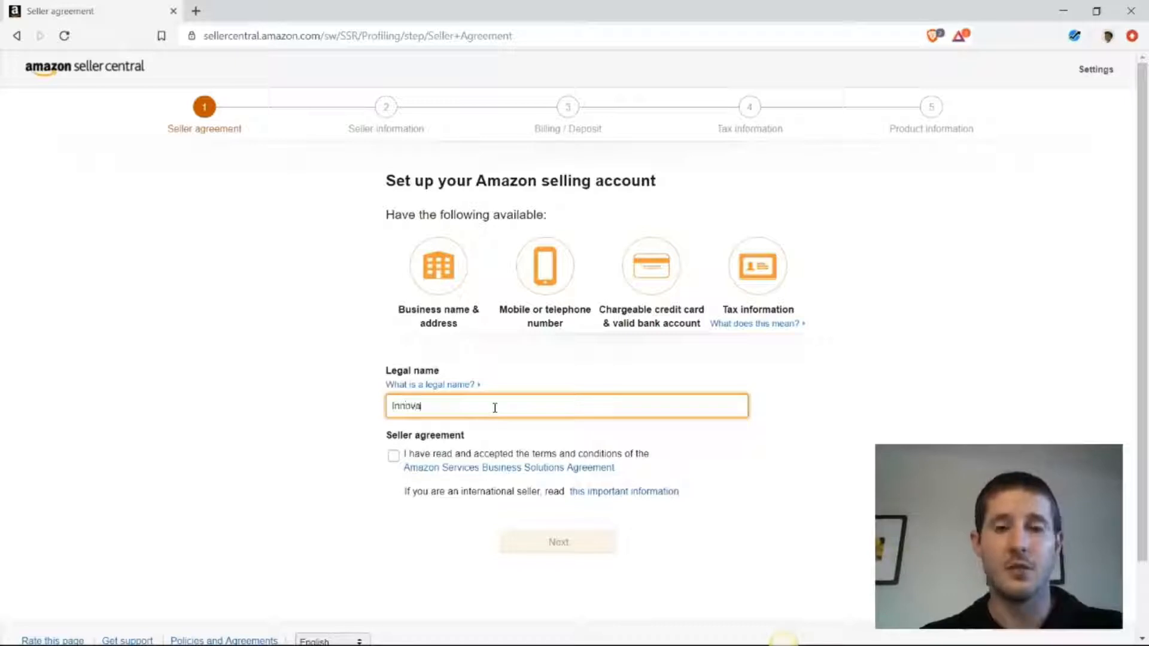
text(tive Web Solutions LLC)
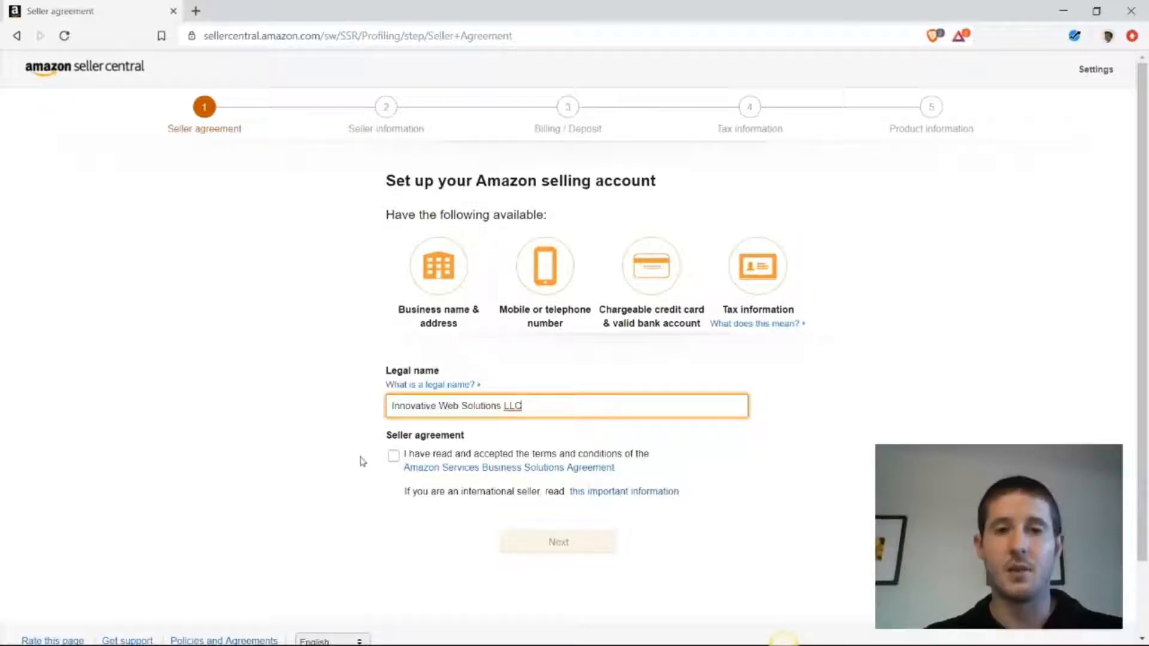
click(393, 456)
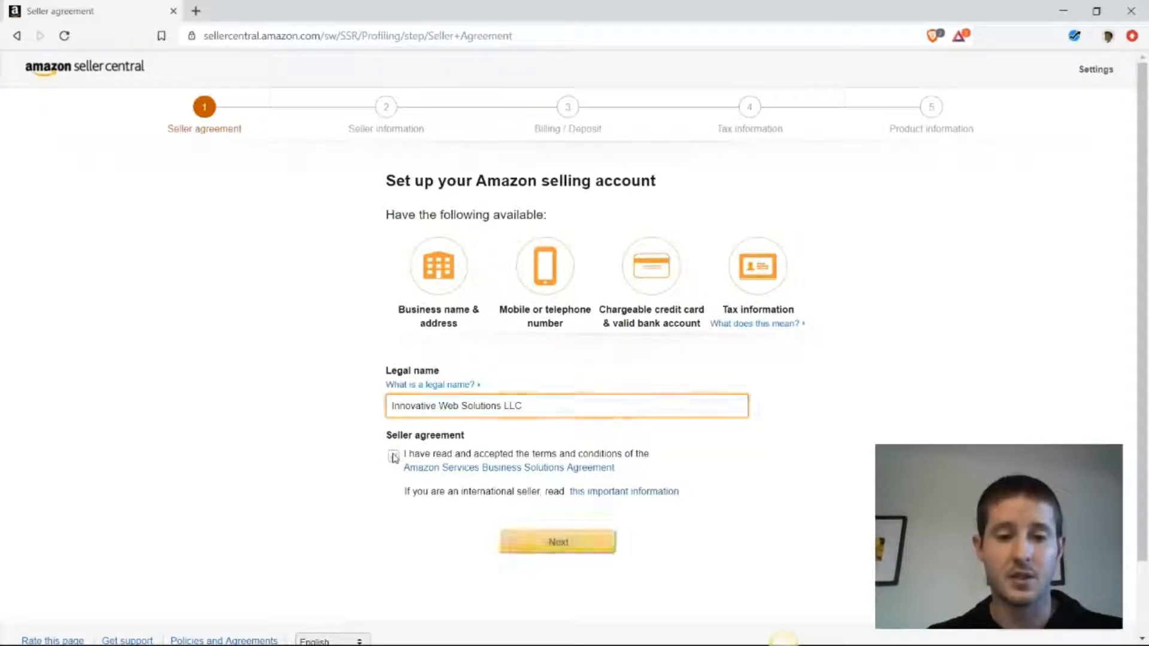
click(393, 458)
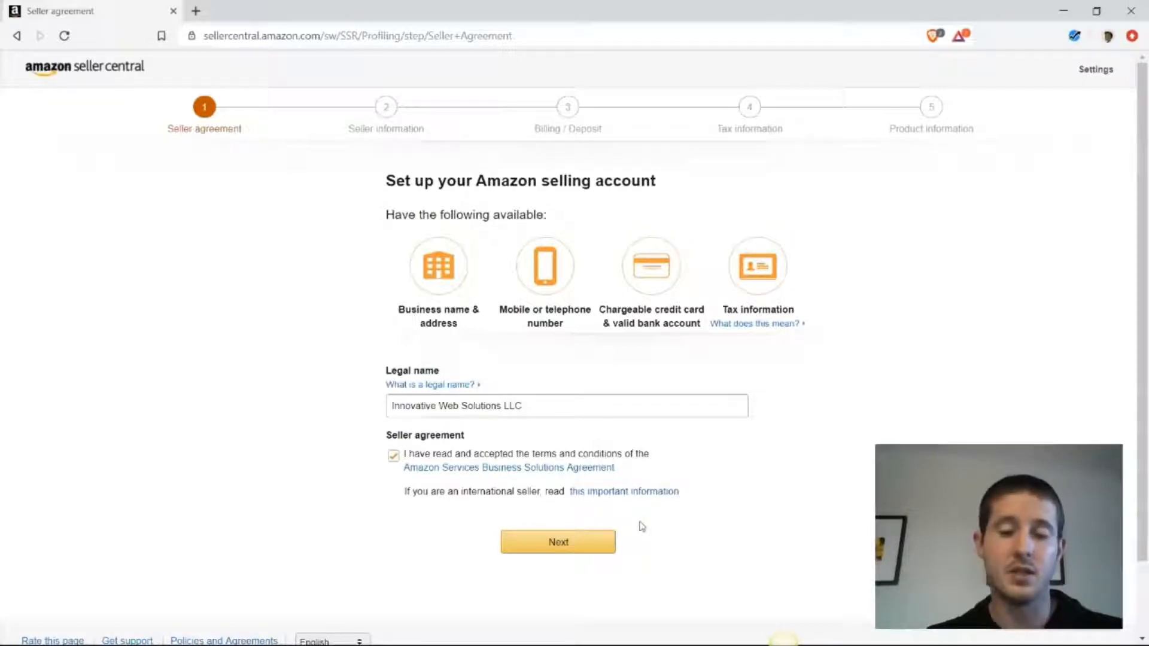
click(558, 541)
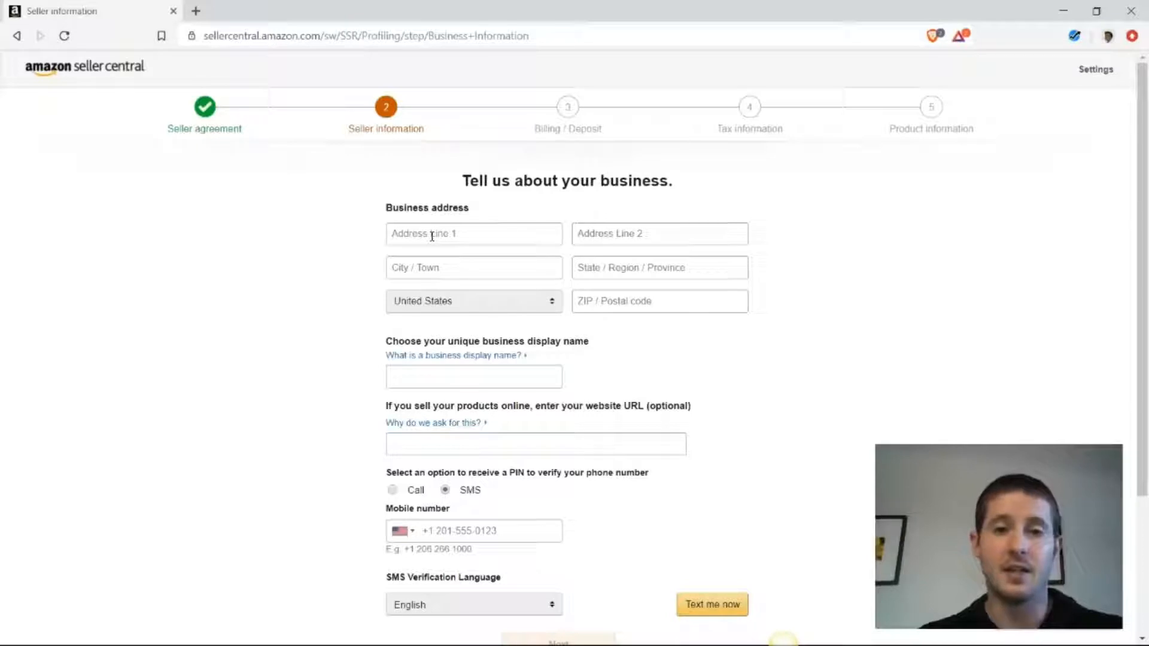
Step: Fill the business address from saved details and set display name TopTierStore
click(432, 237)
click(628, 328)
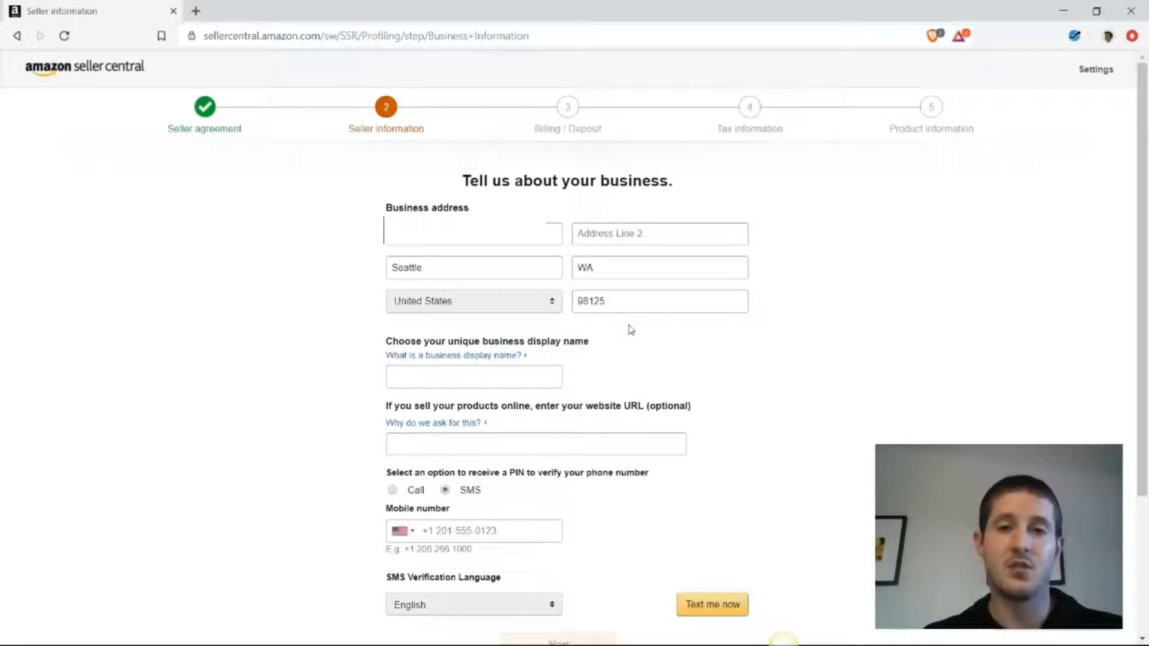
click(388, 382)
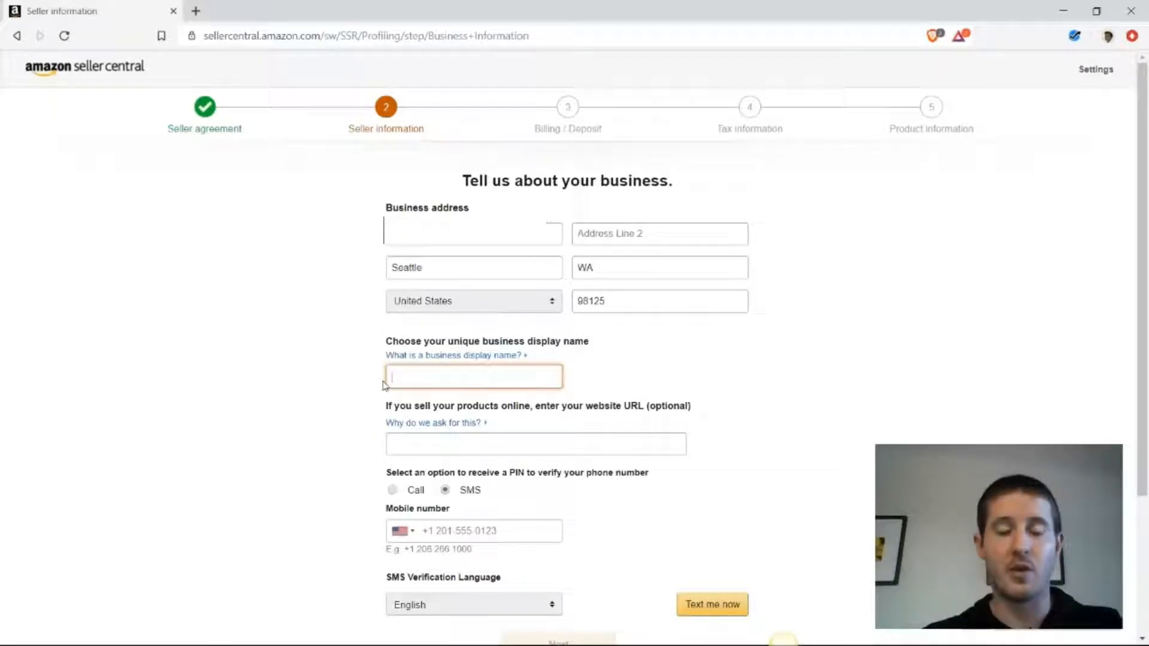
text(TopTie)
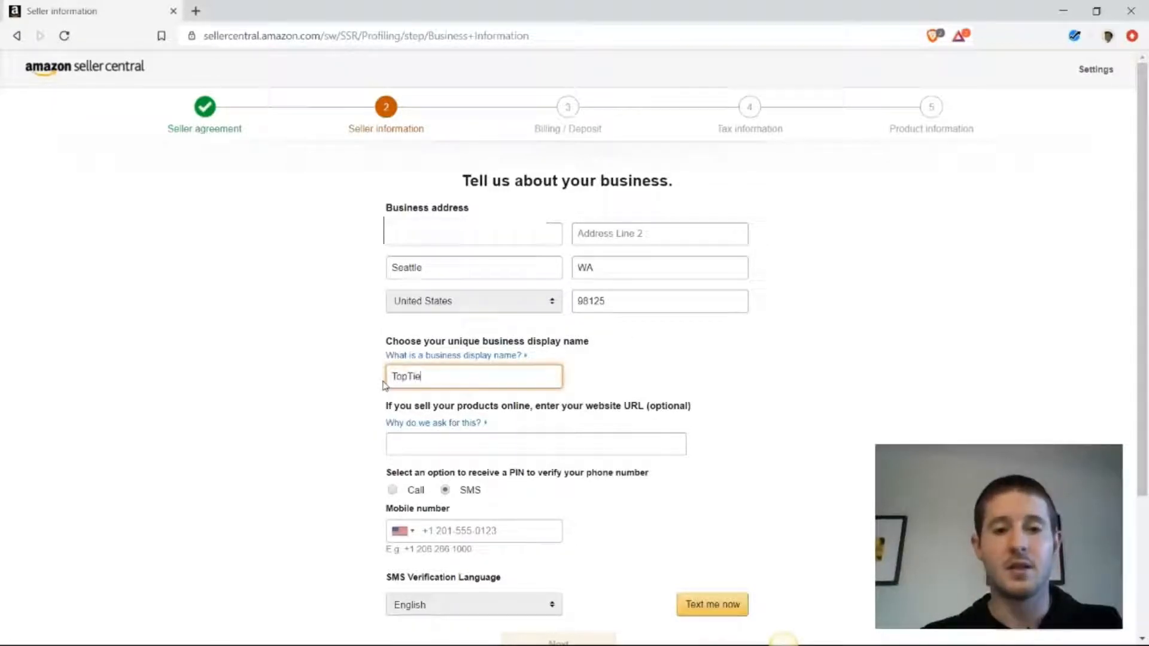
text(rStore)
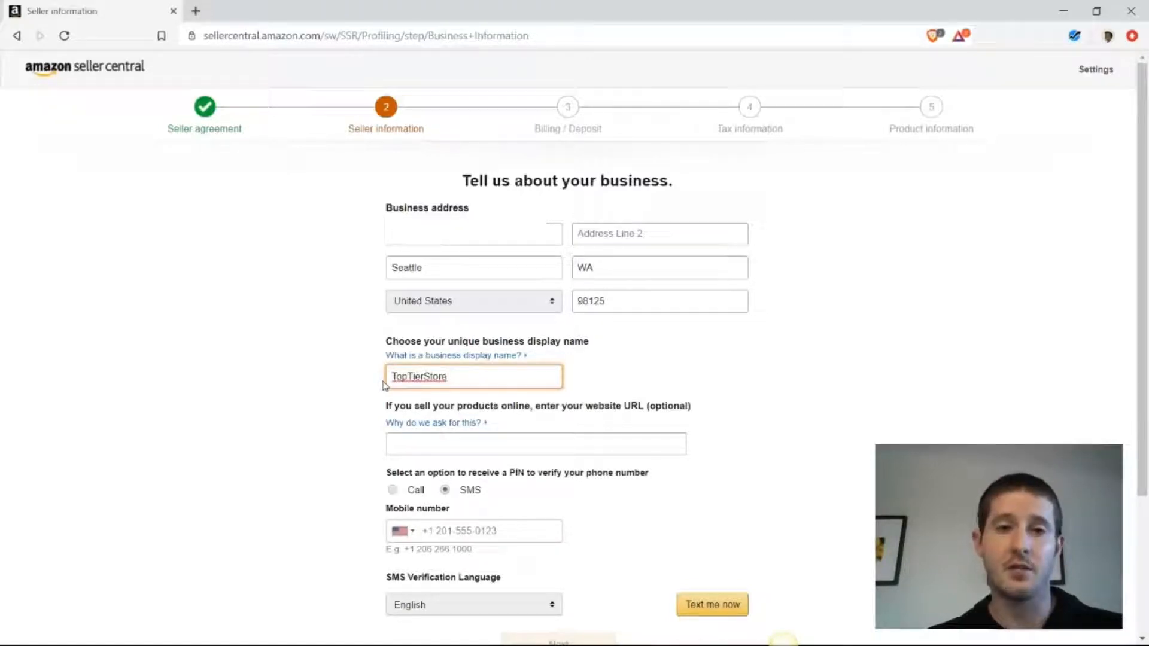
click(401, 442)
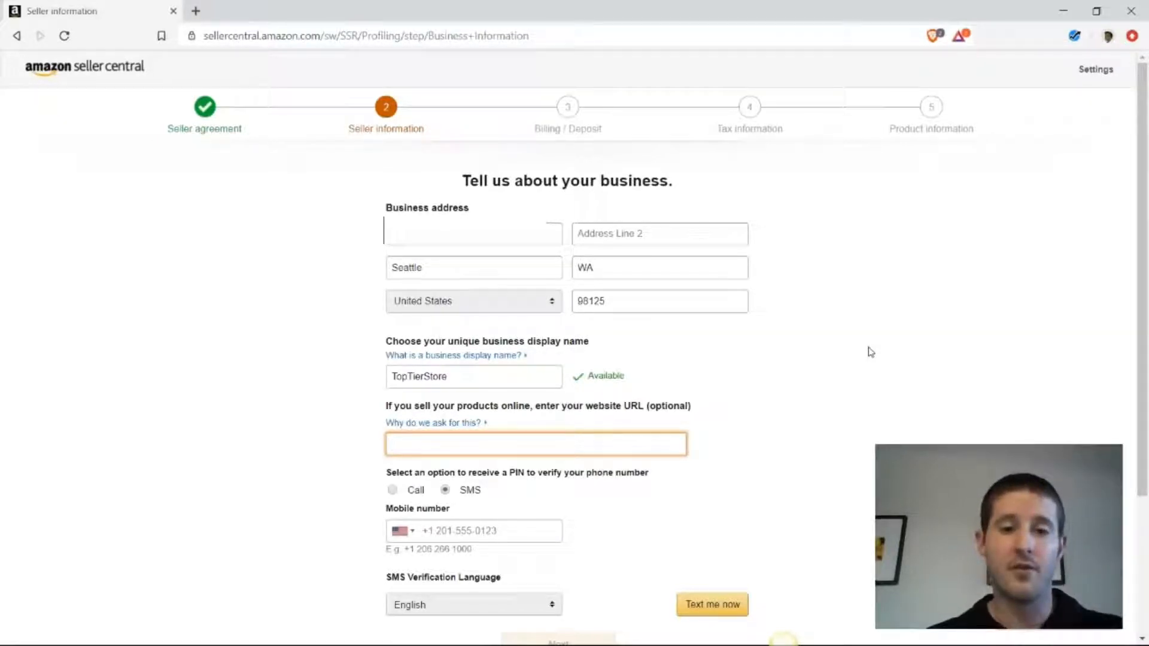
Step: Enter the mobile number and request the verification PIN by SMS
click(490, 535)
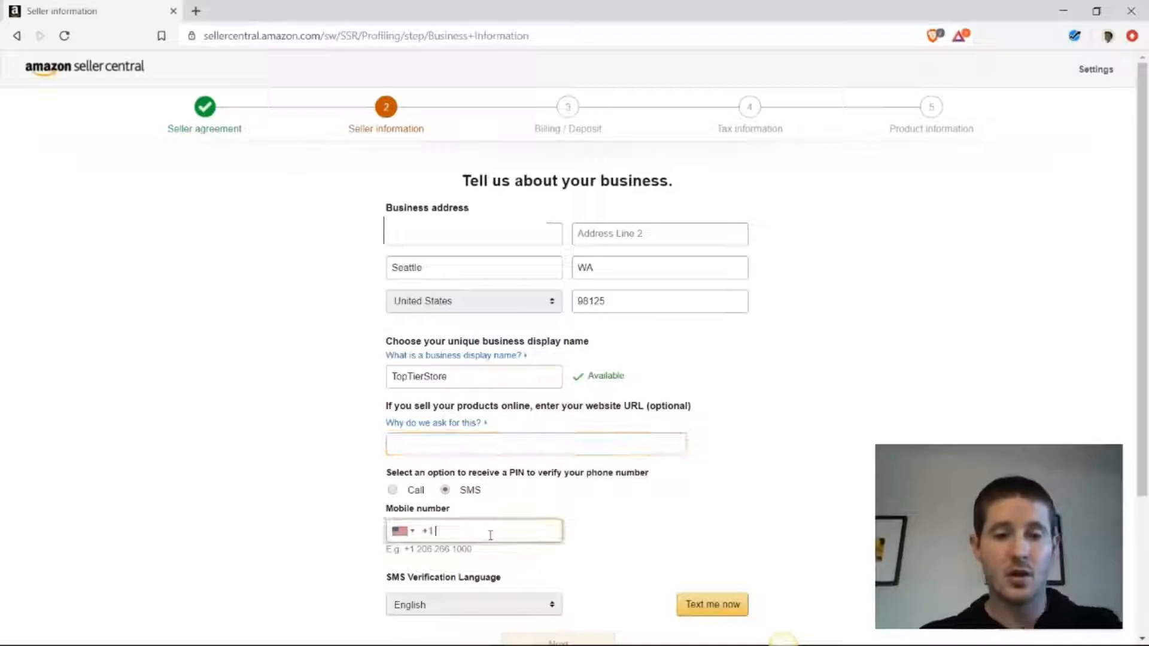
text(206)
scroll(622, 520, down, 1)
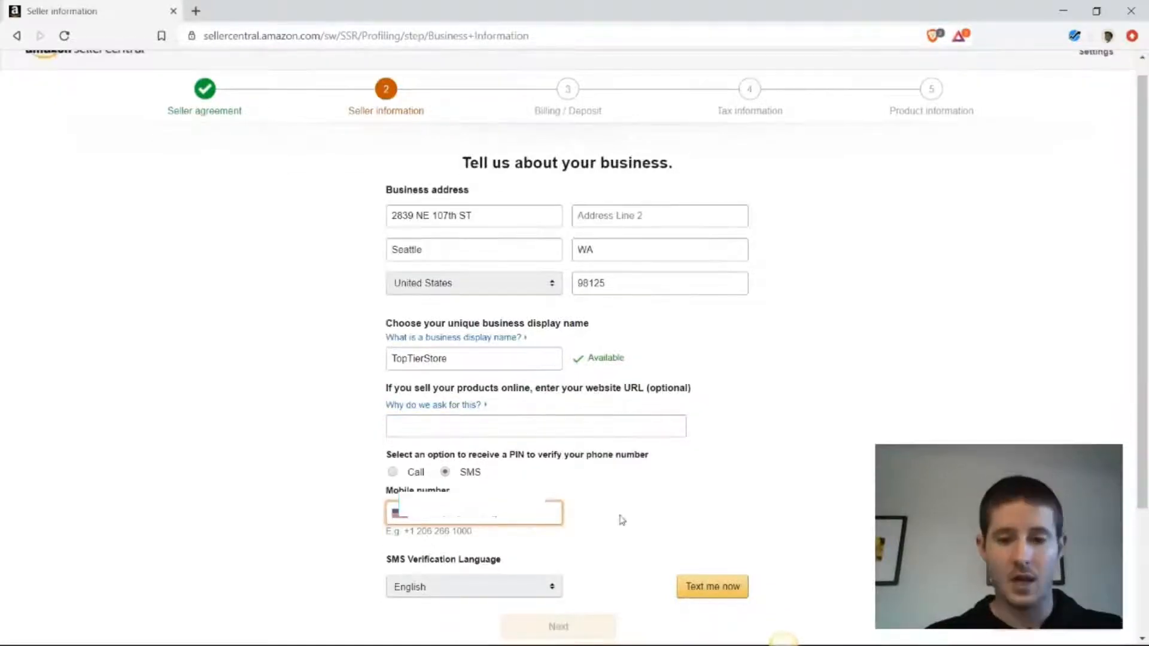
scroll(622, 520, down, 3)
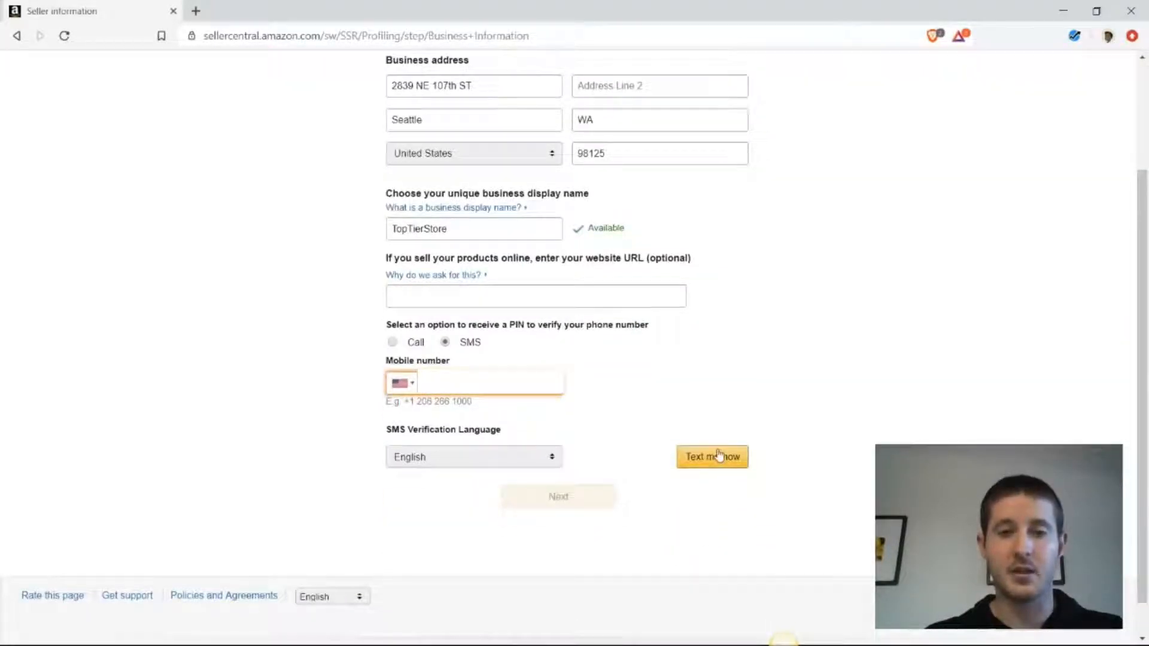
click(719, 457)
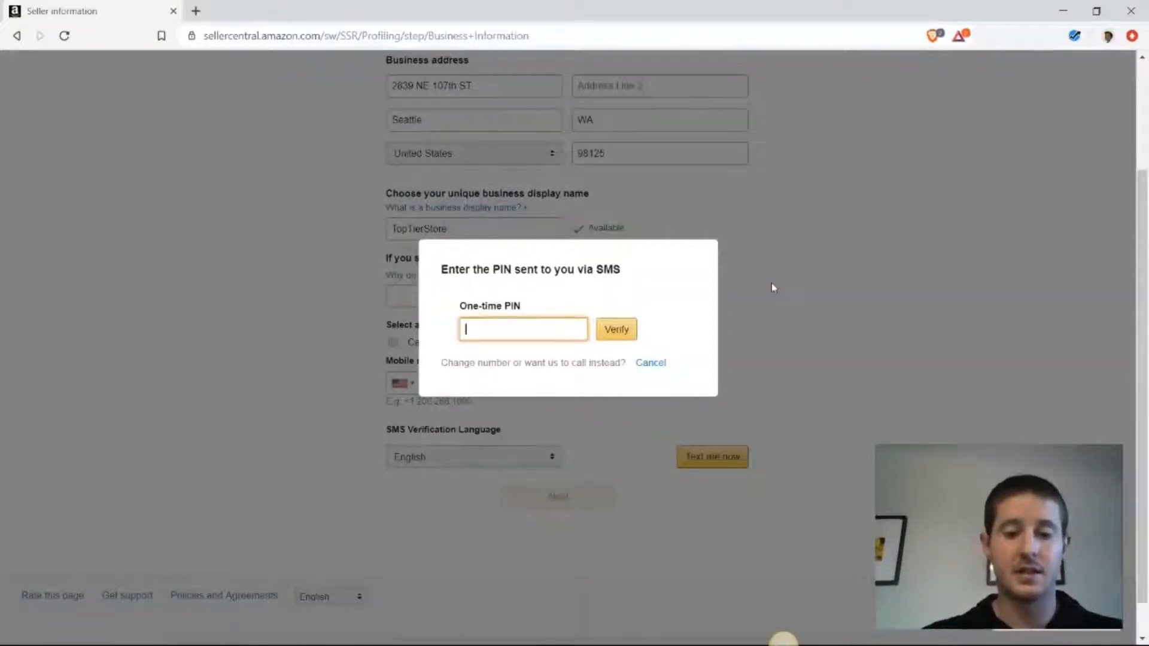
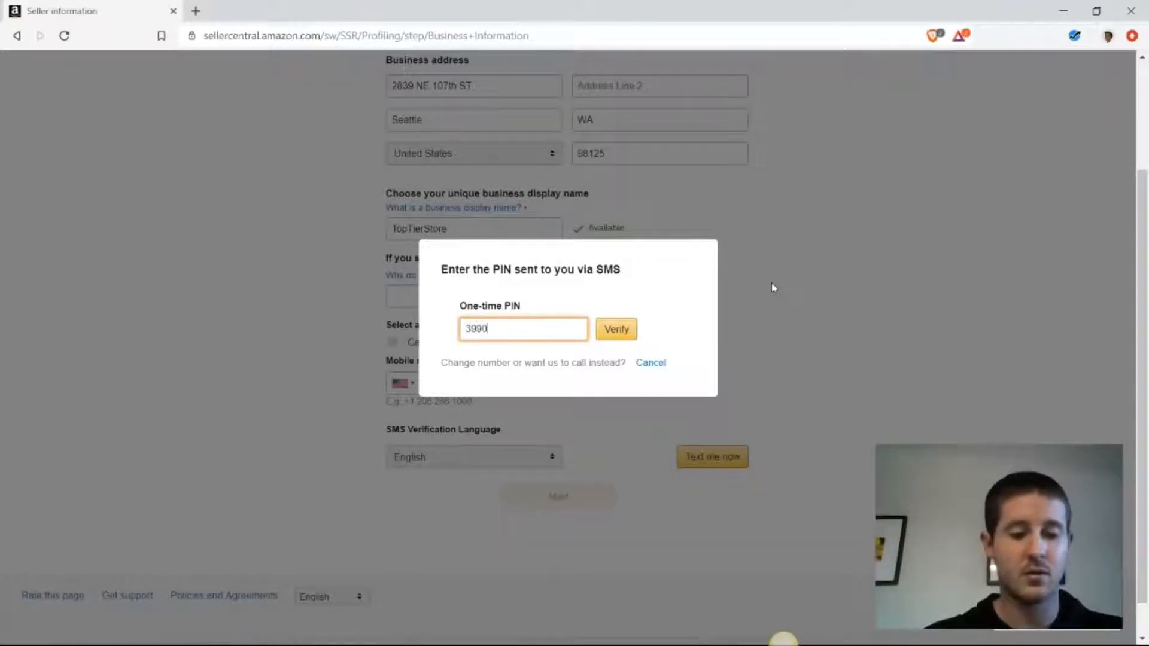
Step: Verify the mobile number with the texted PIN and submit the business information
click(616, 329)
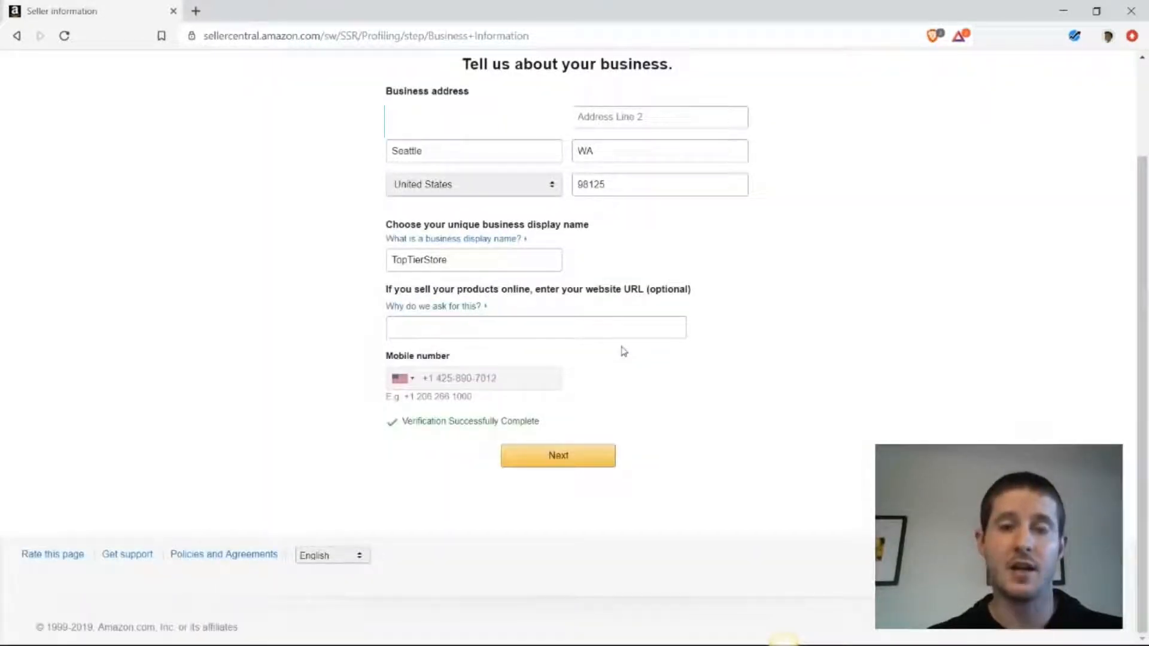
click(577, 456)
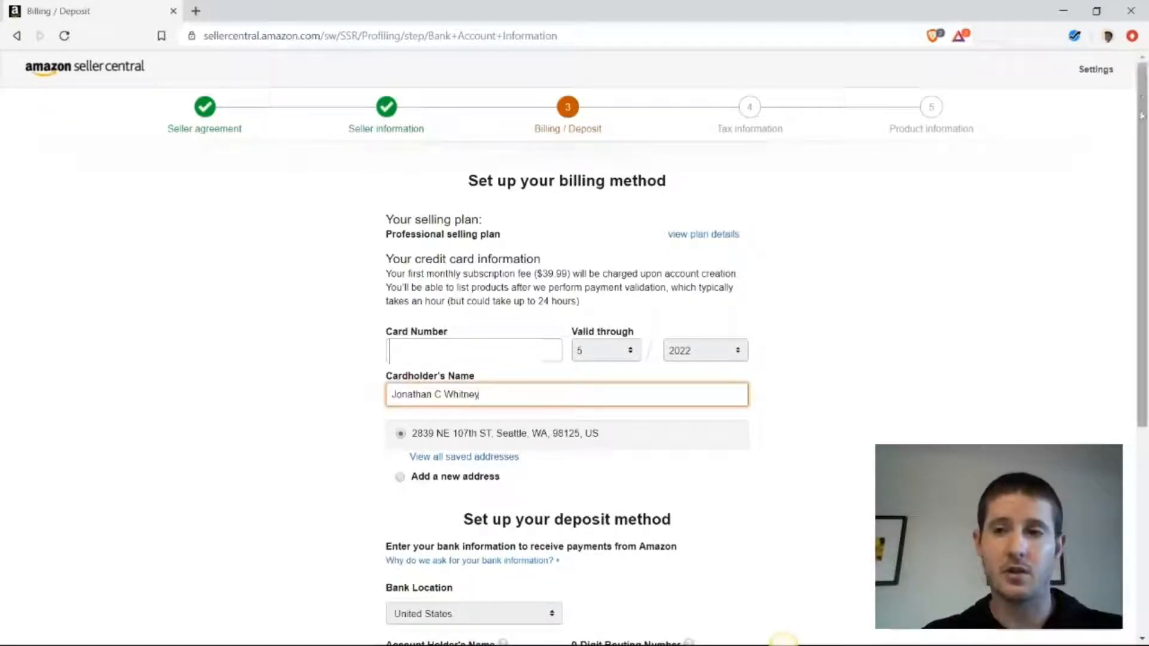
Step: Scroll through the Billing / Deposit form to review the card and deposit details
drag(1143, 113, 1143, 250)
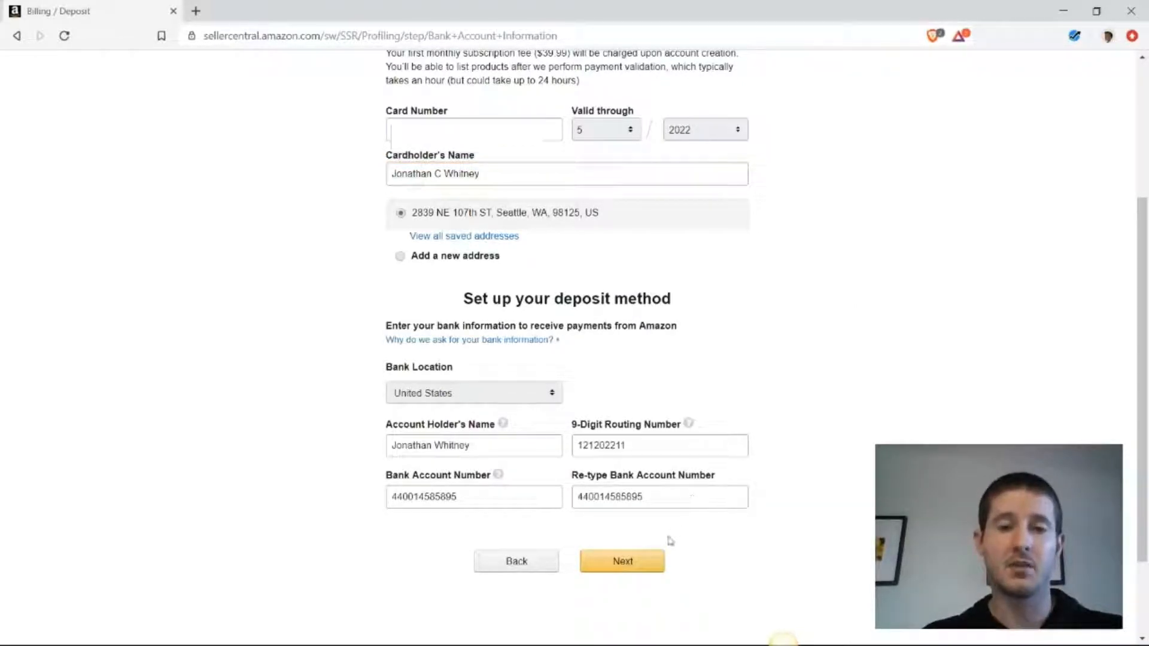
Step: Save the billing and deposit details and start the Tax Information Interview
click(646, 559)
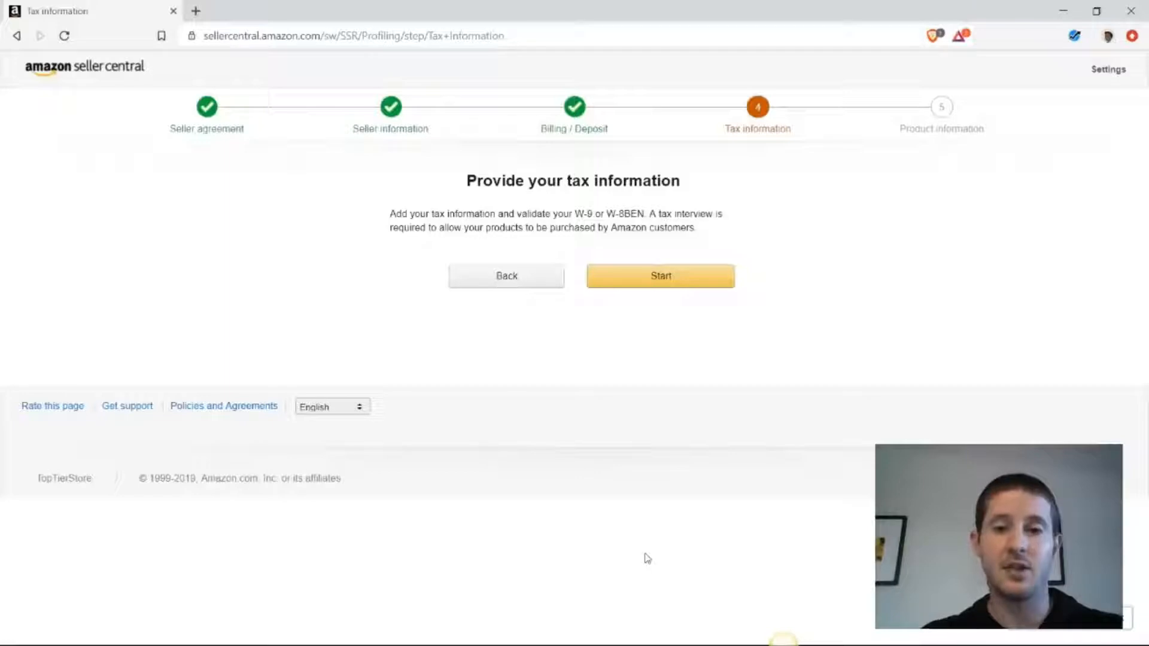
click(680, 276)
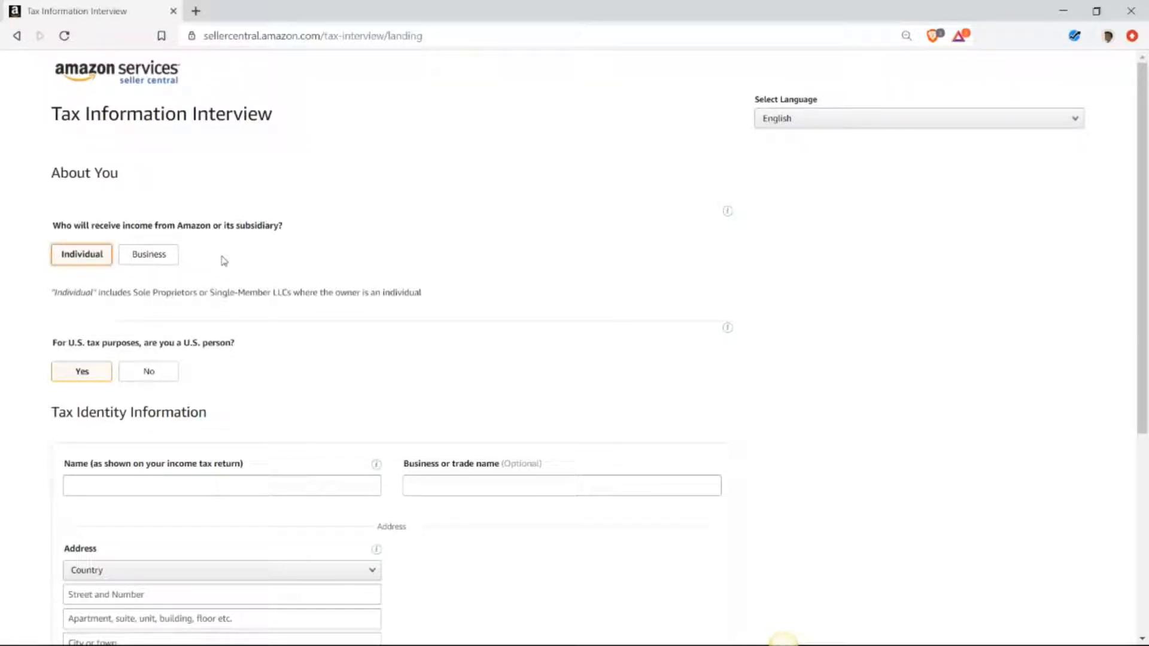
Step: Enter the taxpayer's full name and the business name Innovative Web Solutions LLC
scroll(179, 317, down, 2)
click(149, 374)
scroll(150, 375, down, 1)
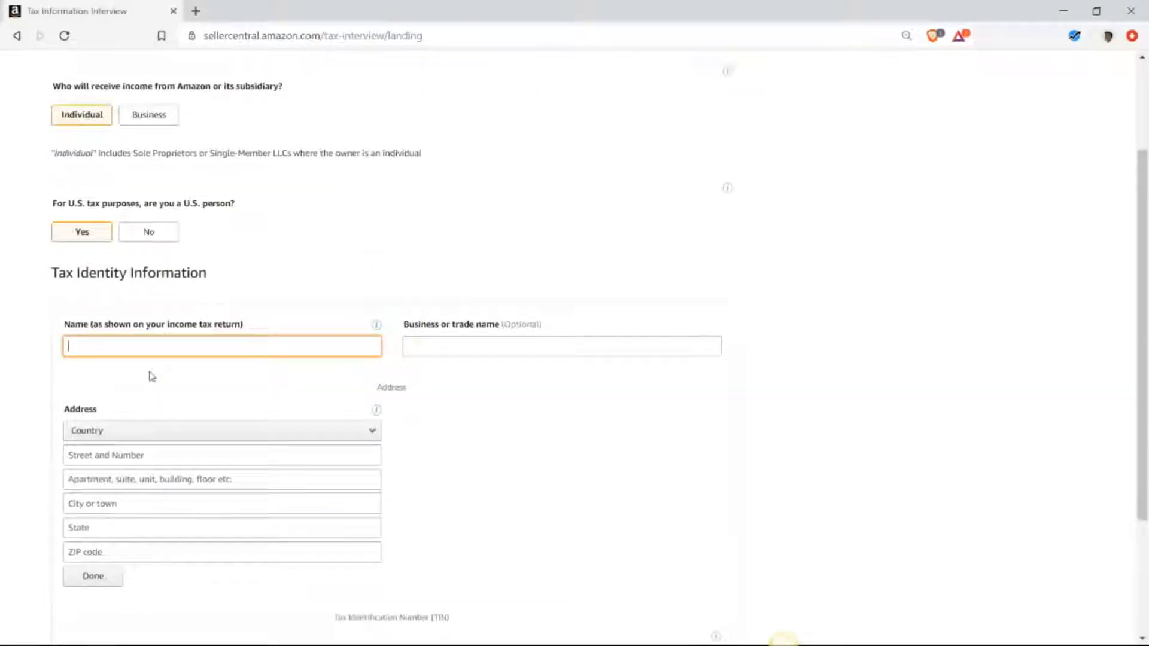
scroll(152, 376, down, 3)
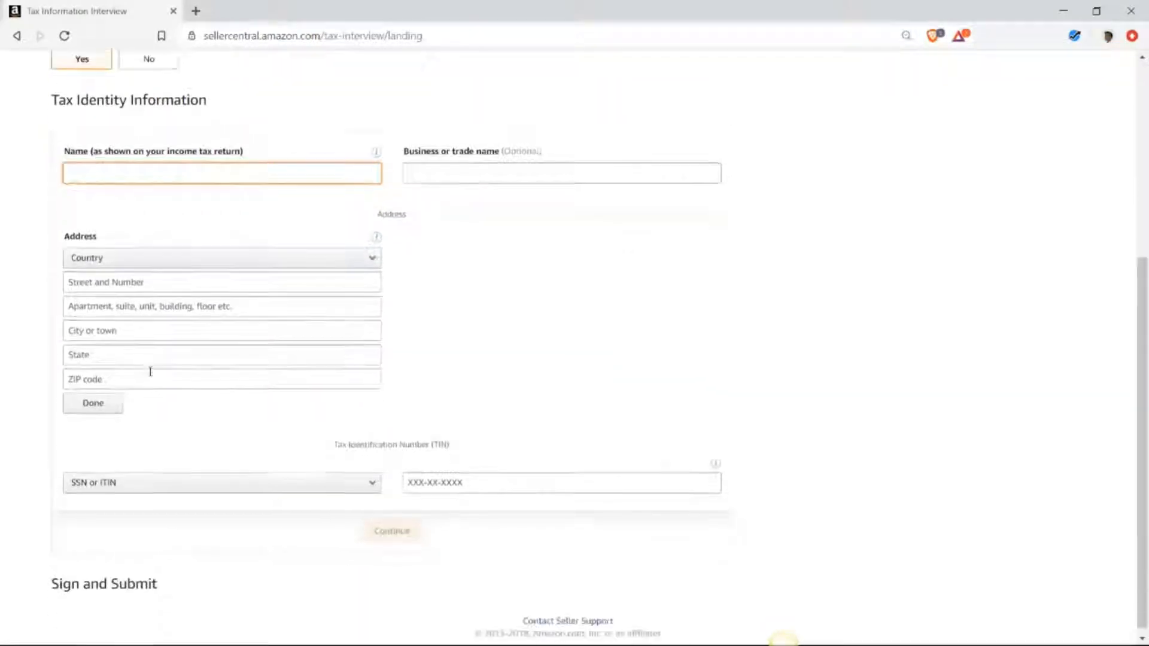
scroll(151, 372, up, 1)
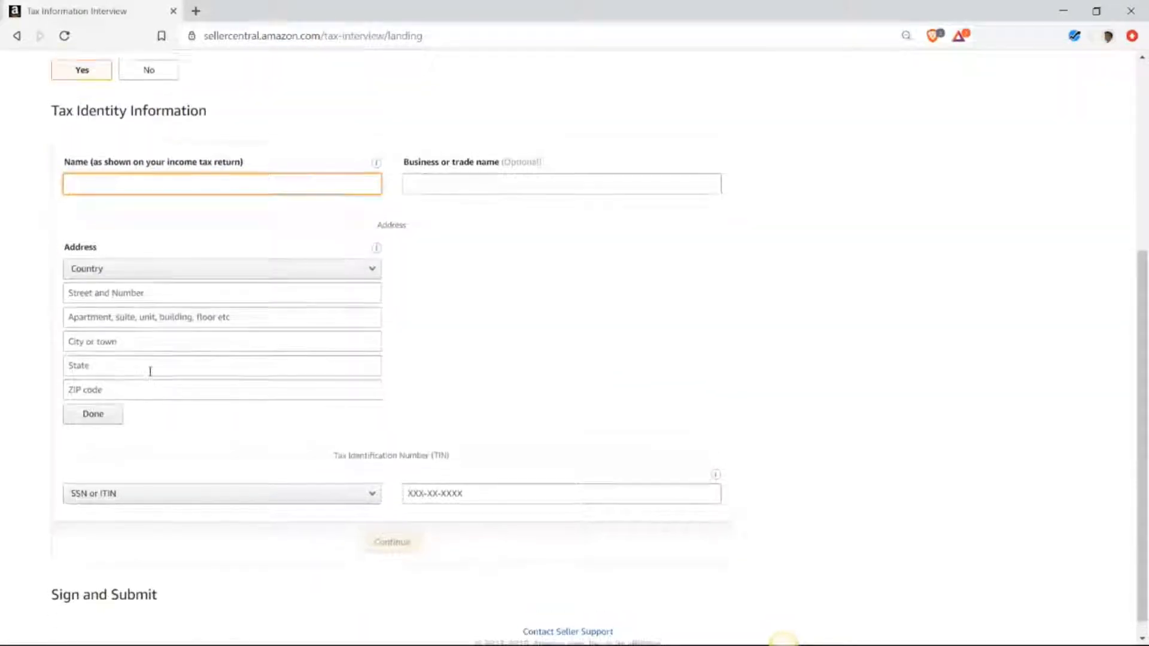
scroll(150, 370, up, 1)
click(439, 230)
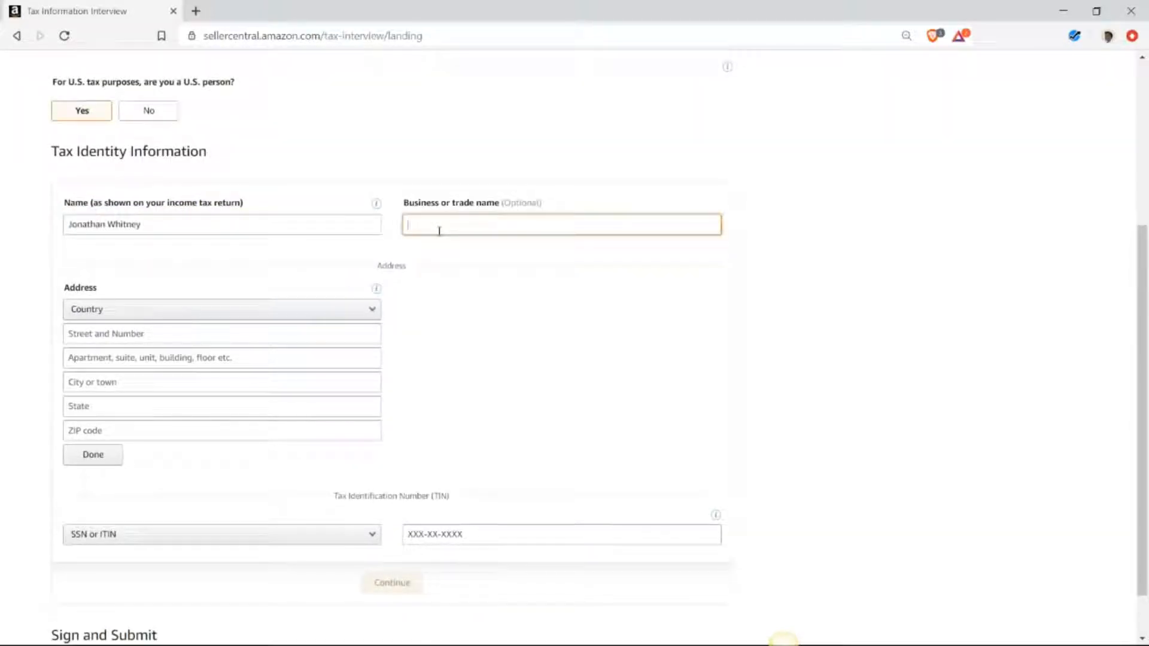
text(trin)
text(ovat)
text(ive Web Solutions LLC)
Step: Set the tax address to the saved Seattle, United States address and finish the tax ID entry
click(303, 310)
click(305, 316)
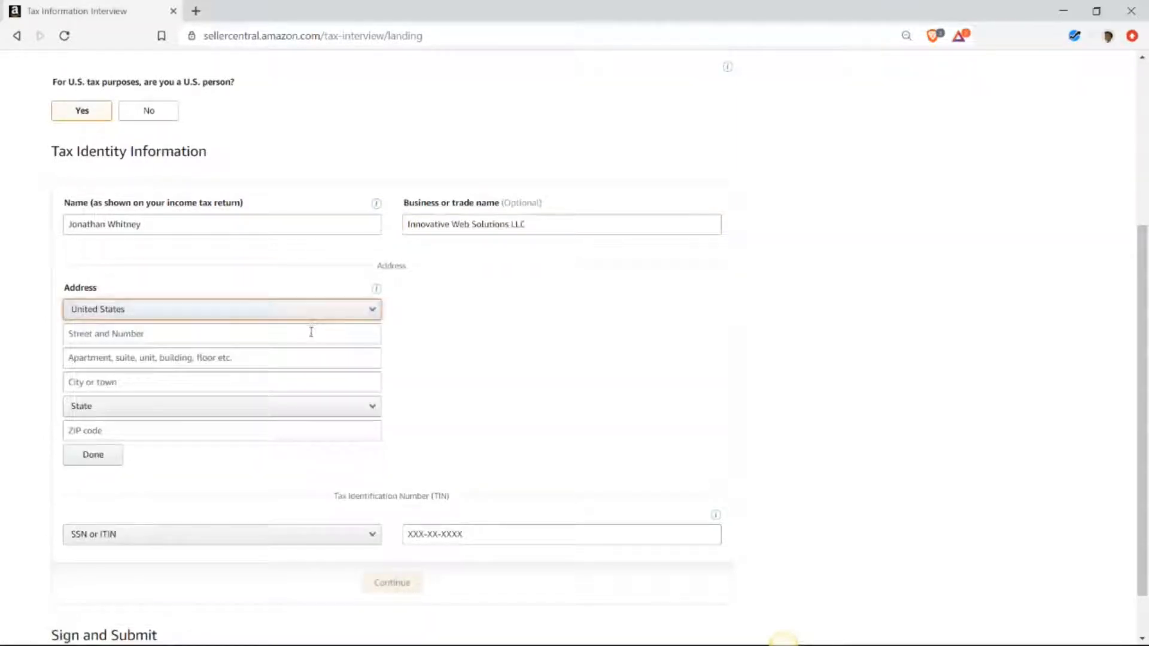
click(312, 332)
click(301, 359)
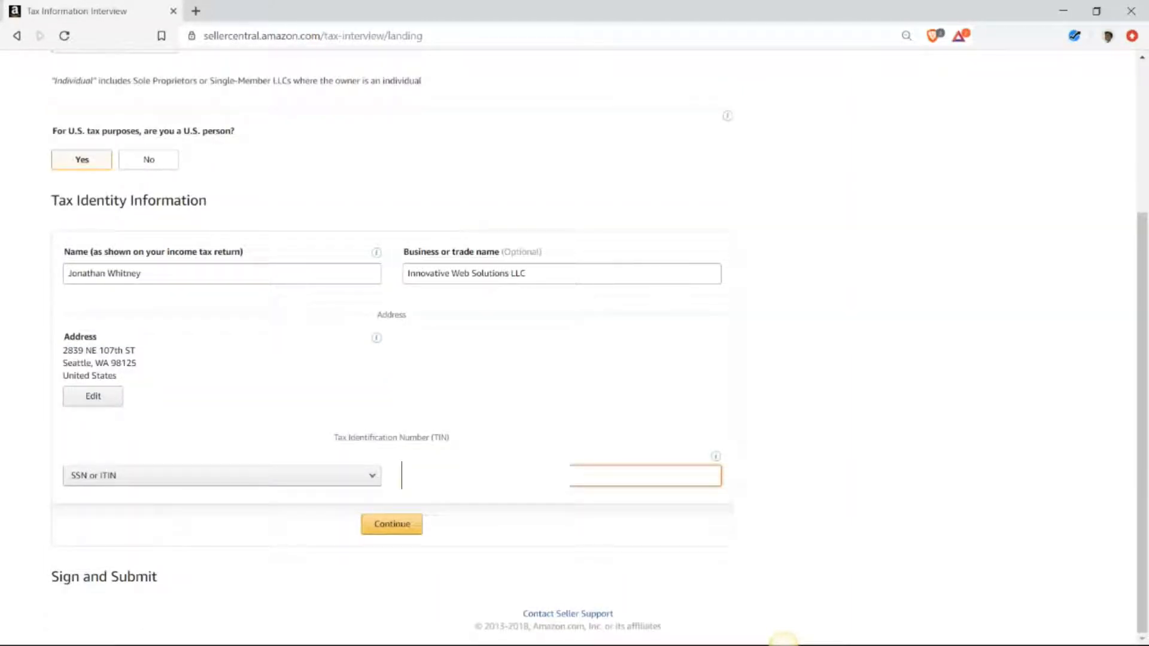
key(Return)
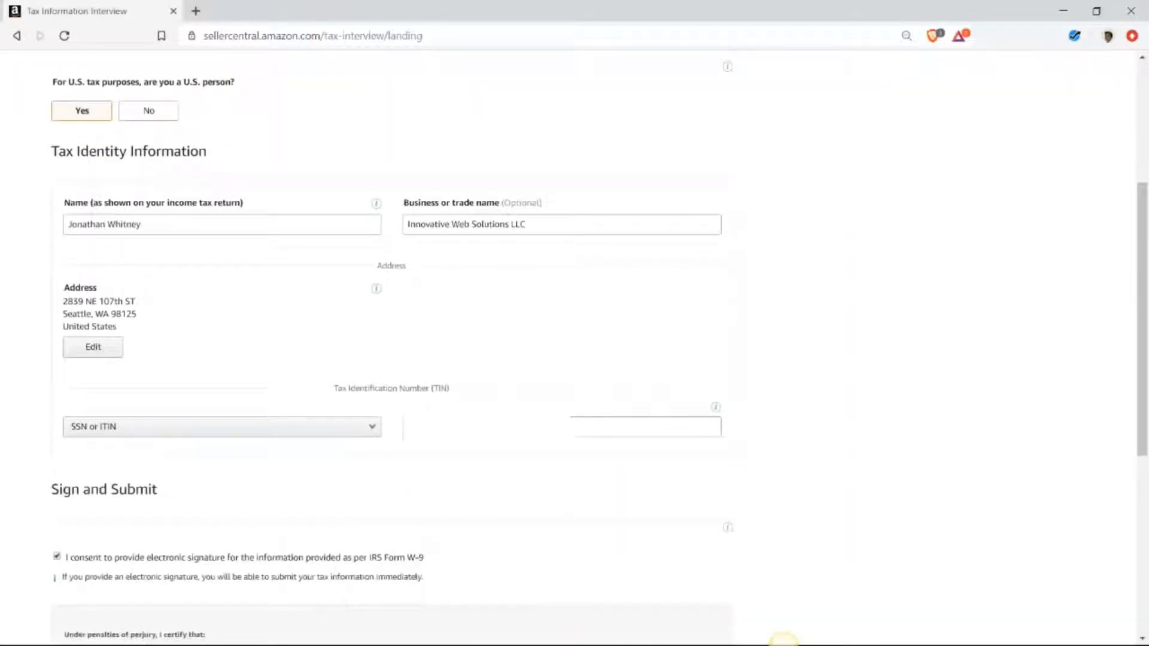
Step: Sign the W-9 with the taxpayer's name, preview it, and submit it for validation
scroll(526, 457, down, 2)
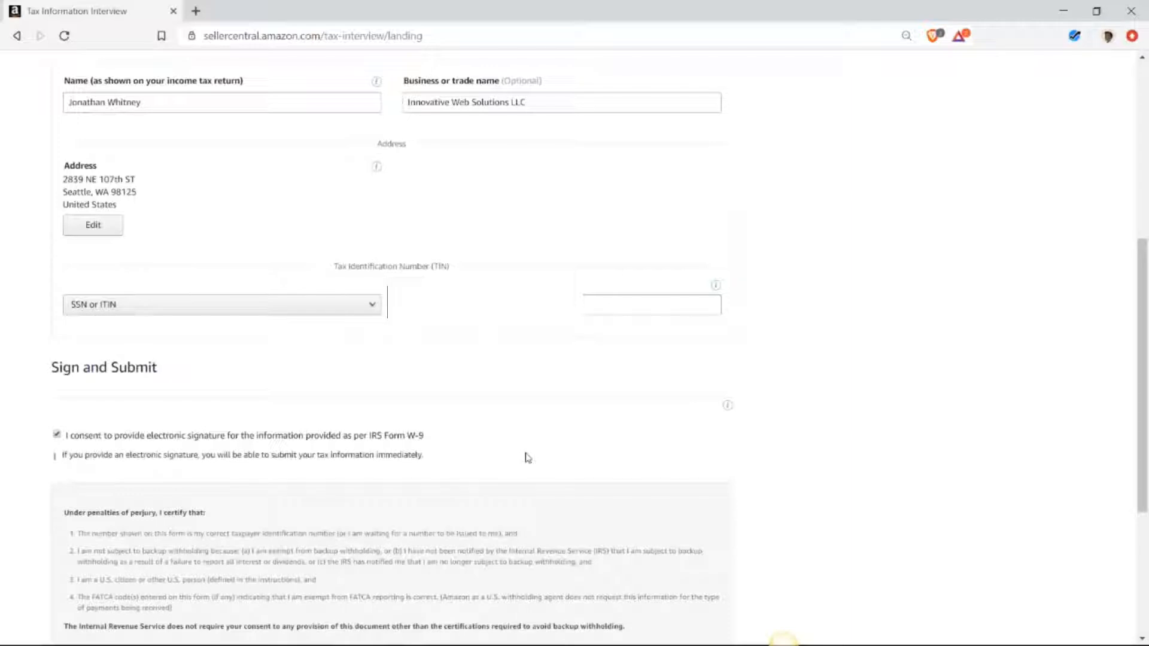
scroll(525, 456, down, 2)
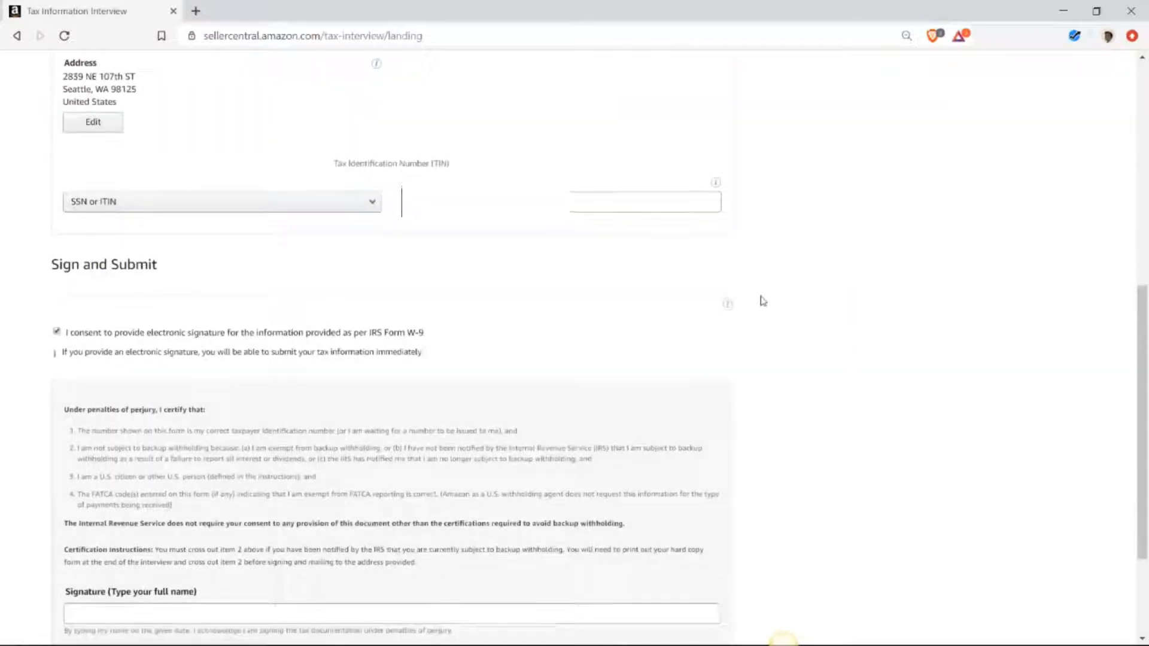
scroll(539, 388, down, 3)
click(359, 456)
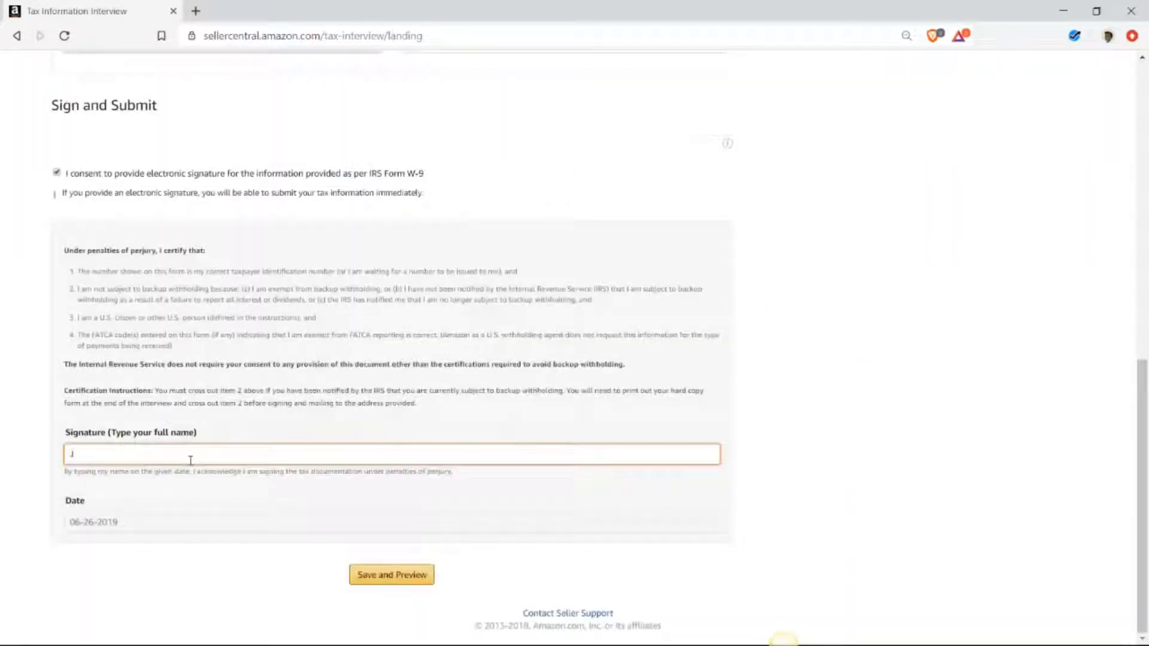
key(Return)
scroll(1129, 518, down, 9)
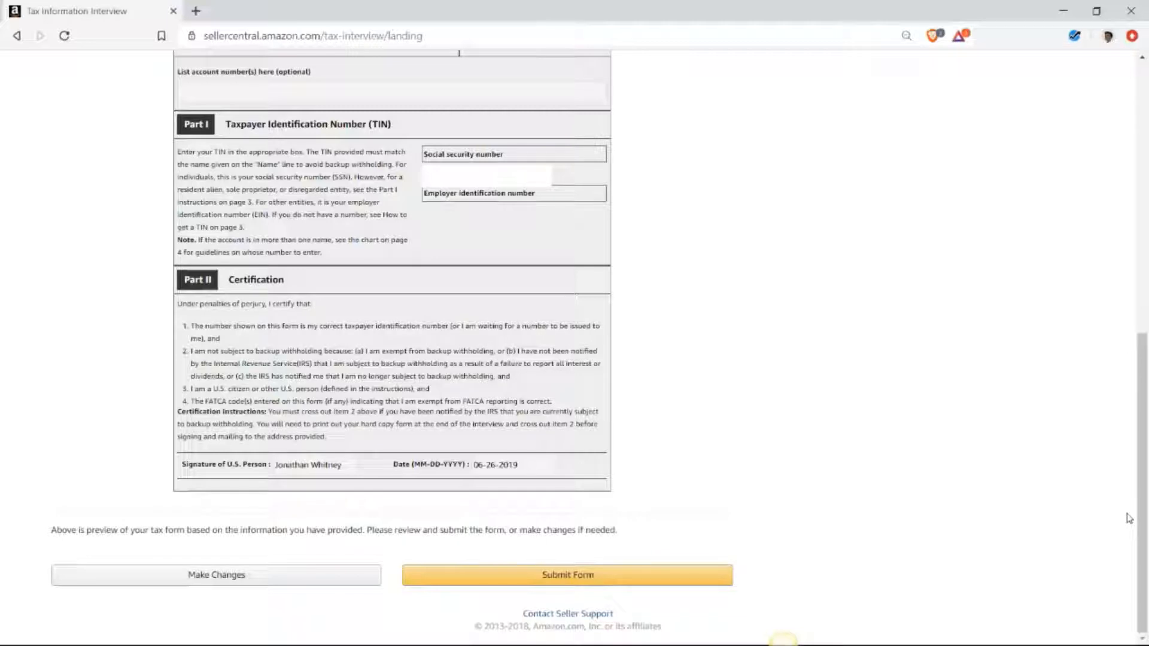
click(542, 579)
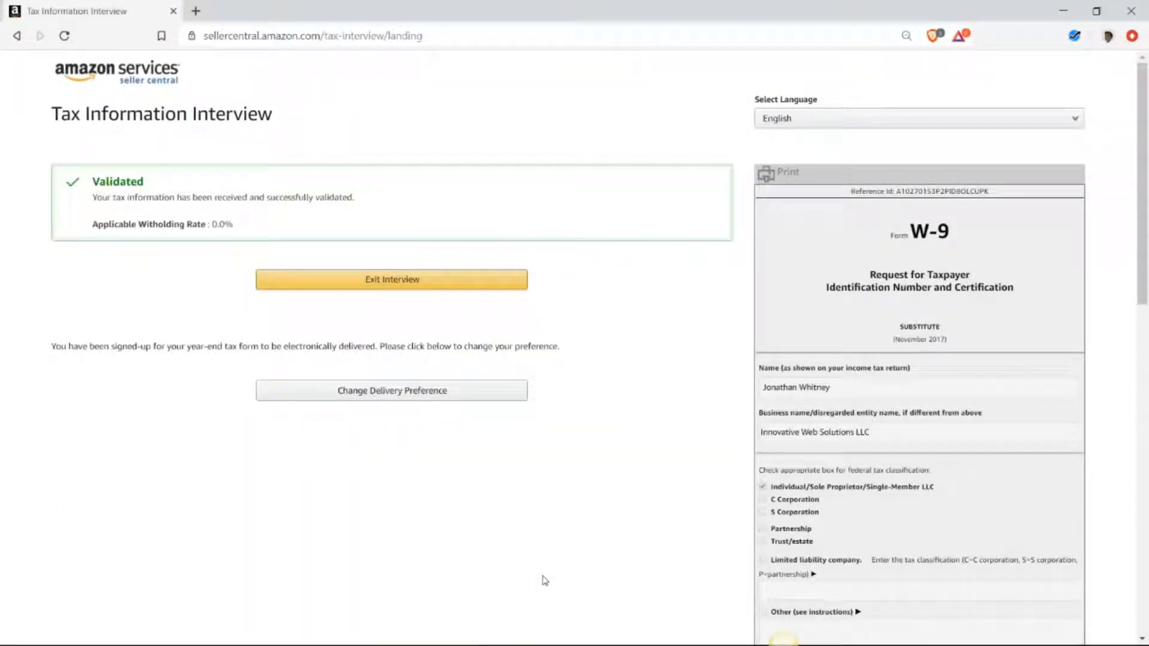
Step: Leave the tax interview and answer the product questions: no UPCs, 11-100 products
click(423, 289)
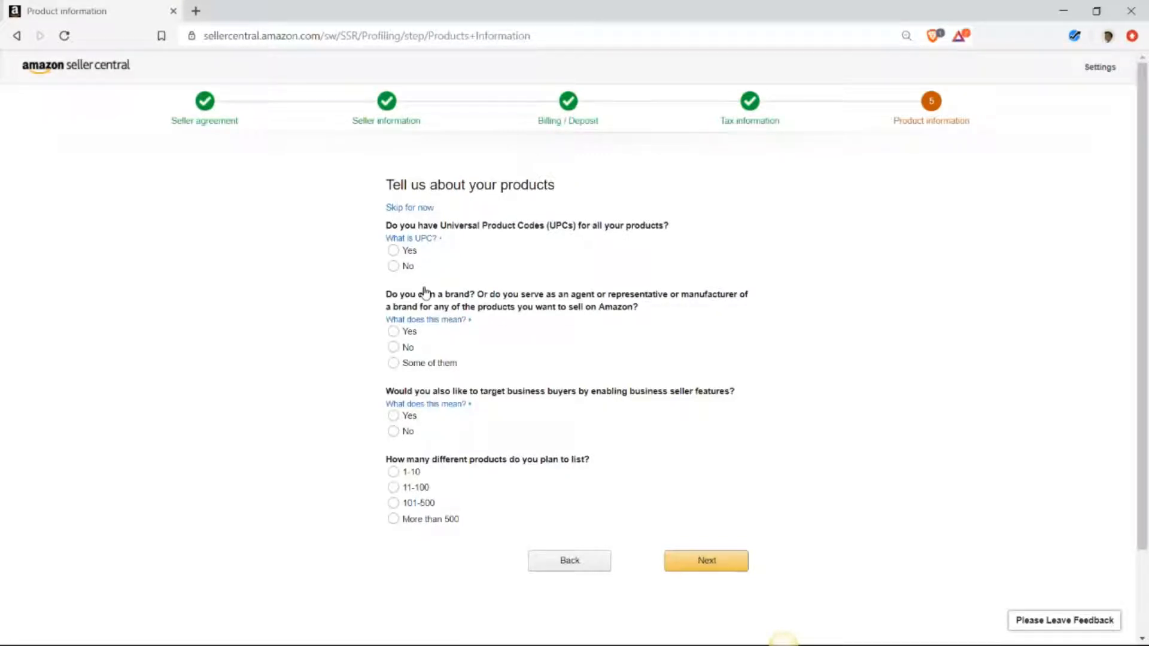
click(437, 240)
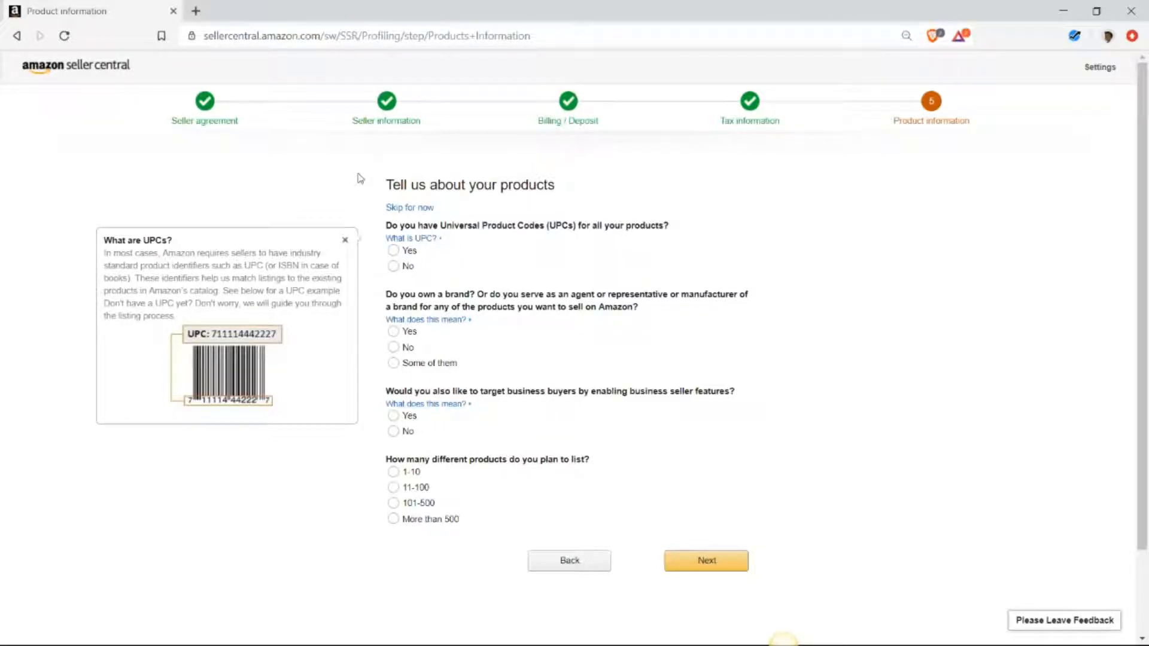
click(345, 240)
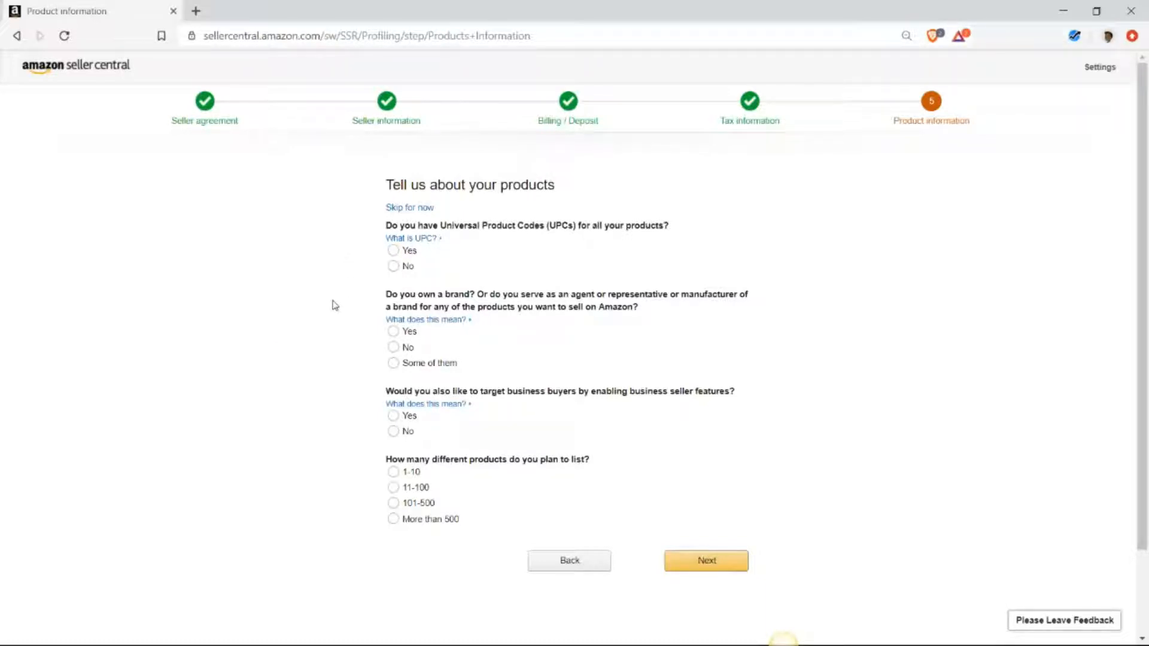
click(441, 408)
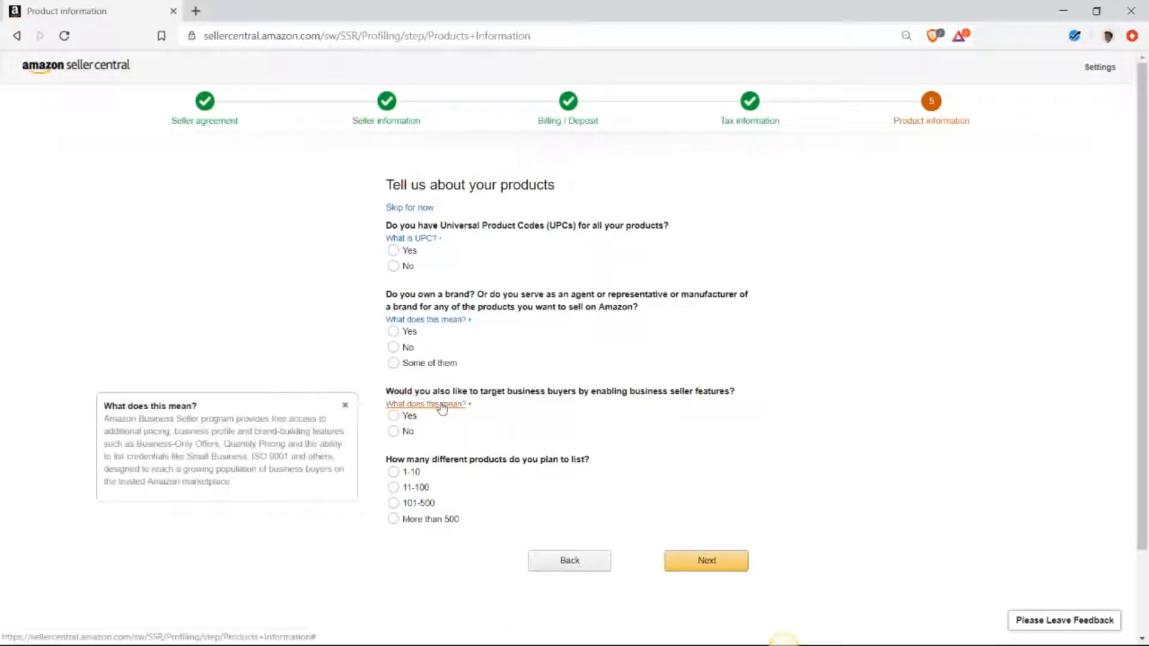
click(346, 407)
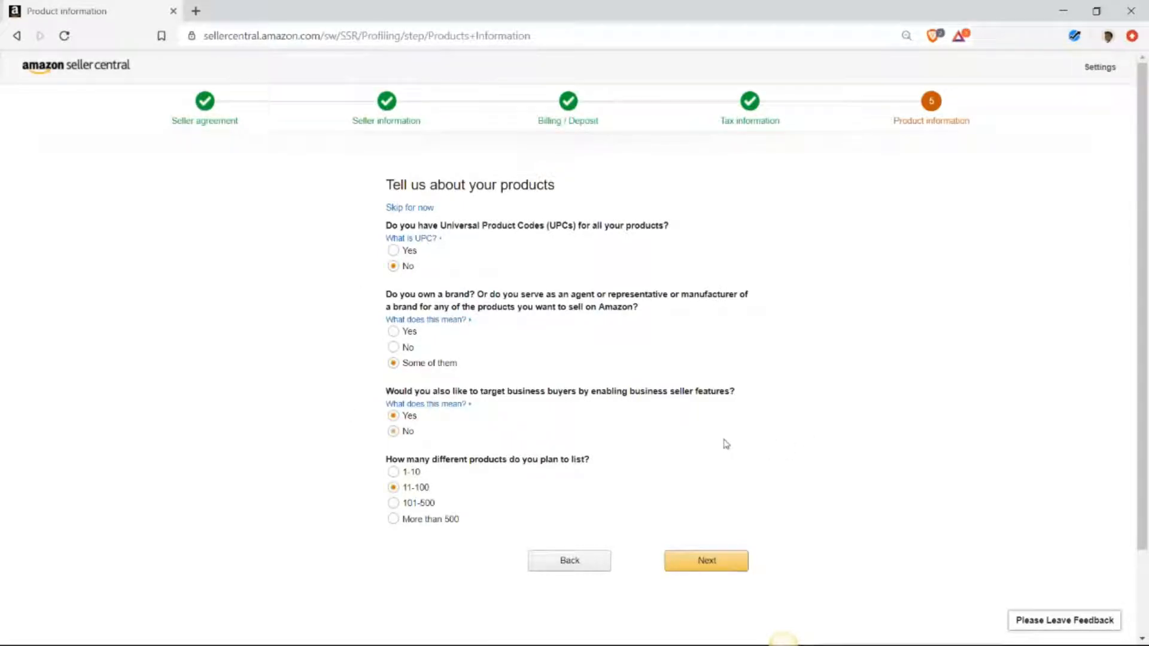
click(706, 560)
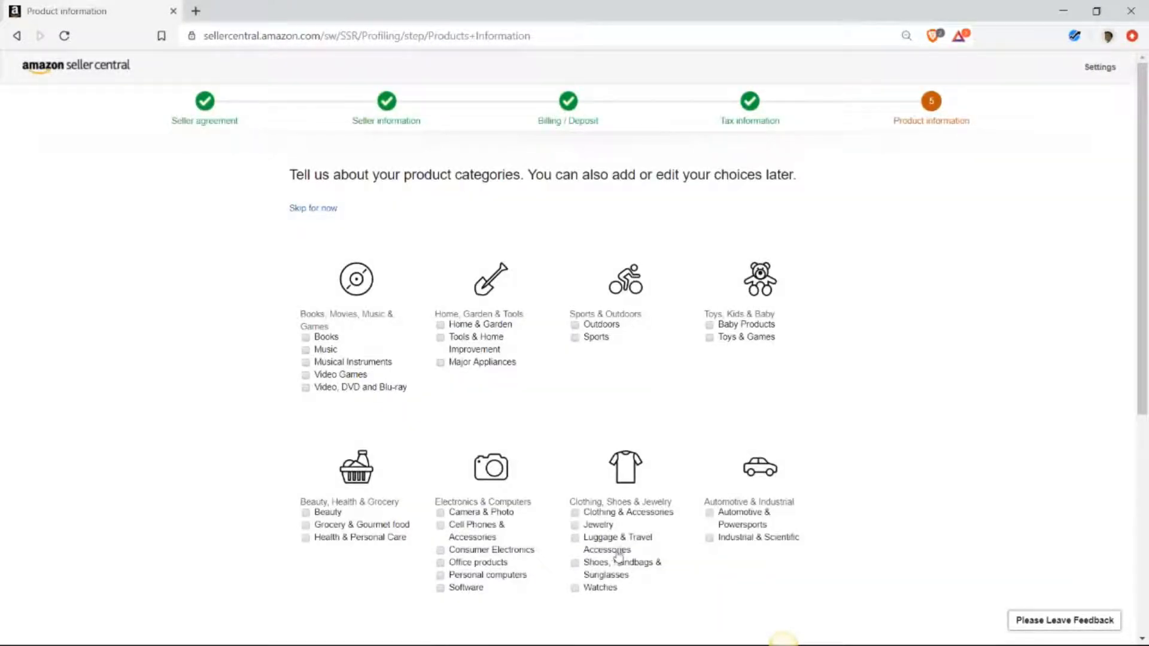
Step: Review the product category checkboxes on the categories page
mouse_move(614, 550)
scroll(614, 550, down, 2)
scroll(904, 285, down, 5)
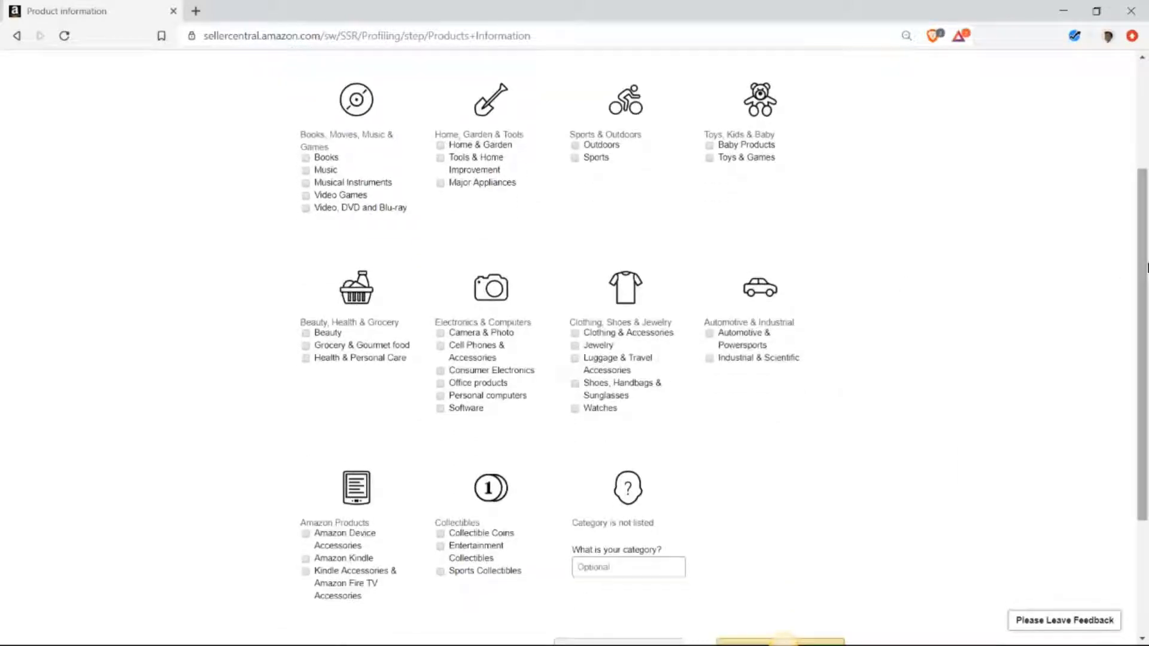
drag(1141, 395, 1141, 177)
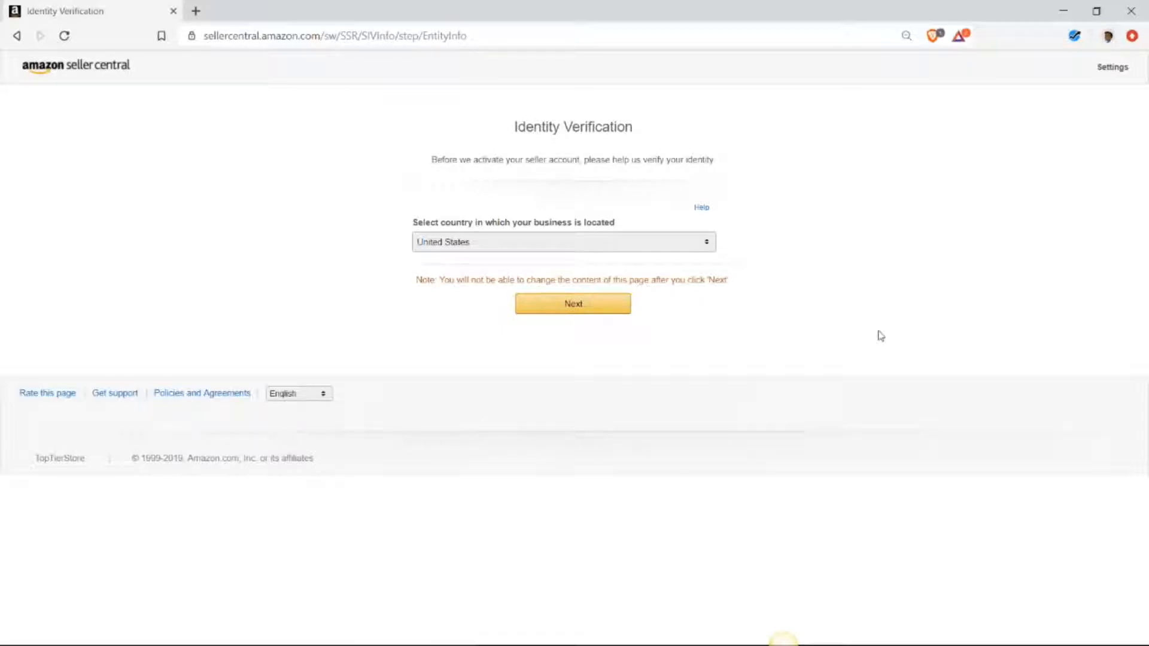
Step: Confirm United States as the business country and submit the identity details
click(593, 306)
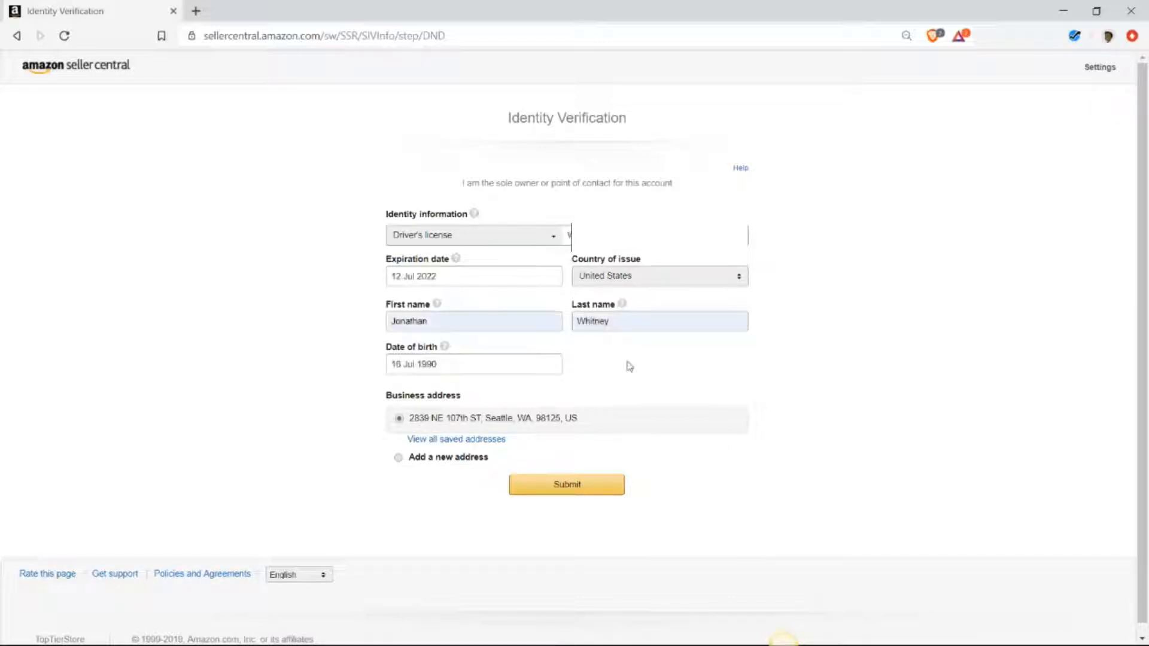
click(570, 486)
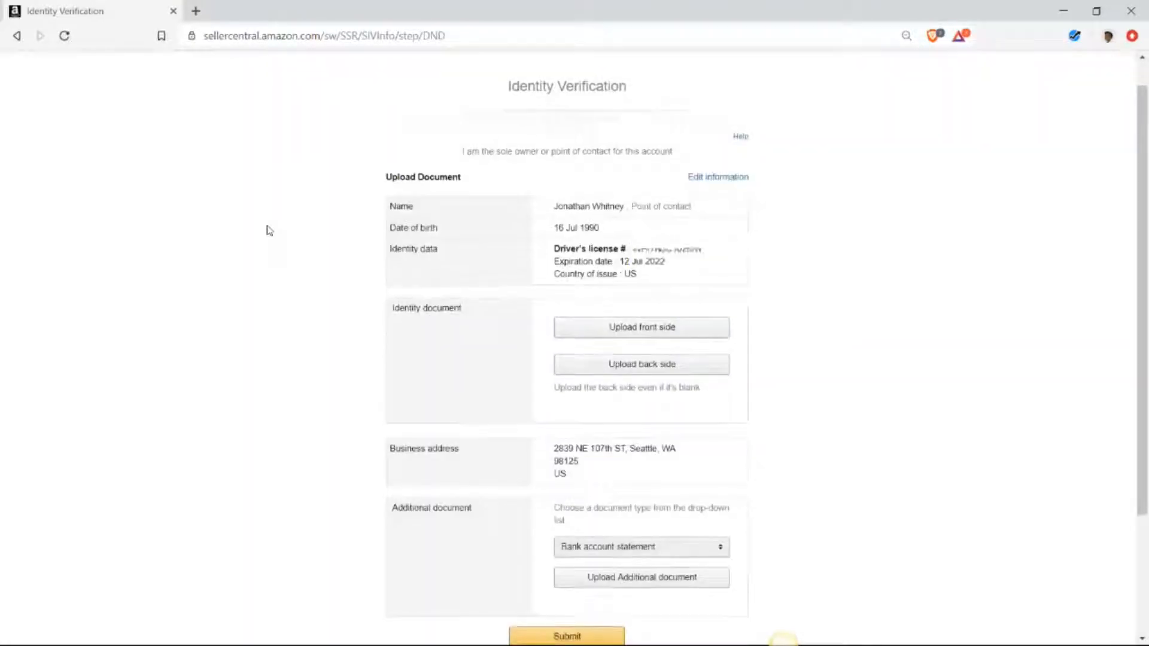
scroll(269, 230, down, 1)
scroll(282, 230, up, 3)
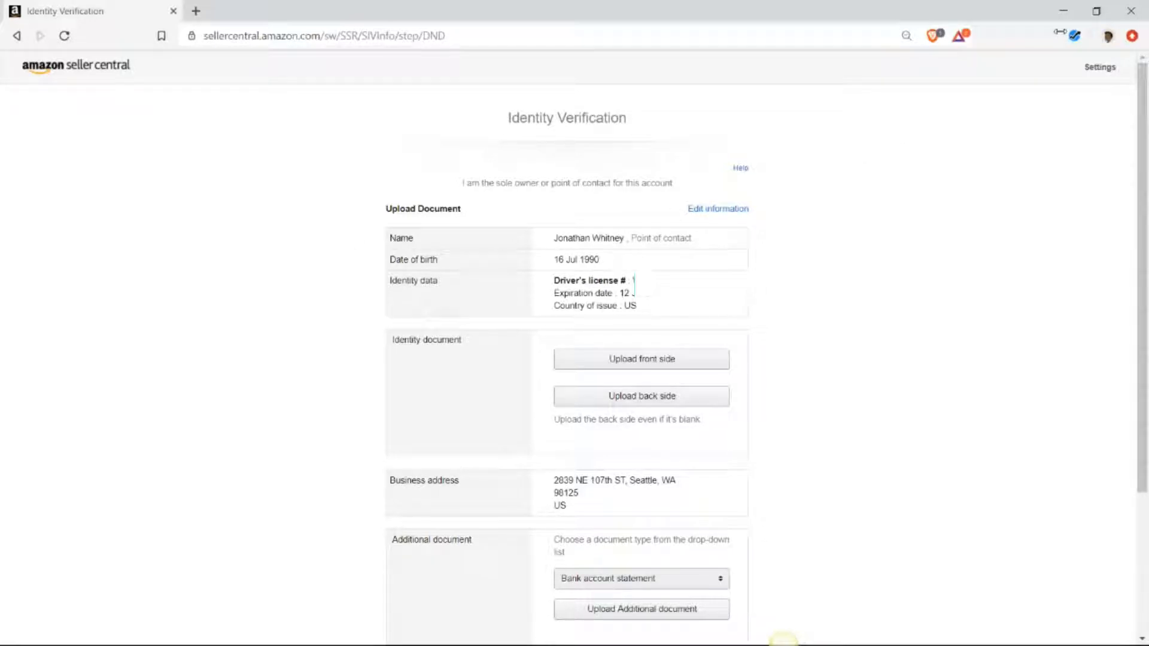
scroll(859, 318, down, 3)
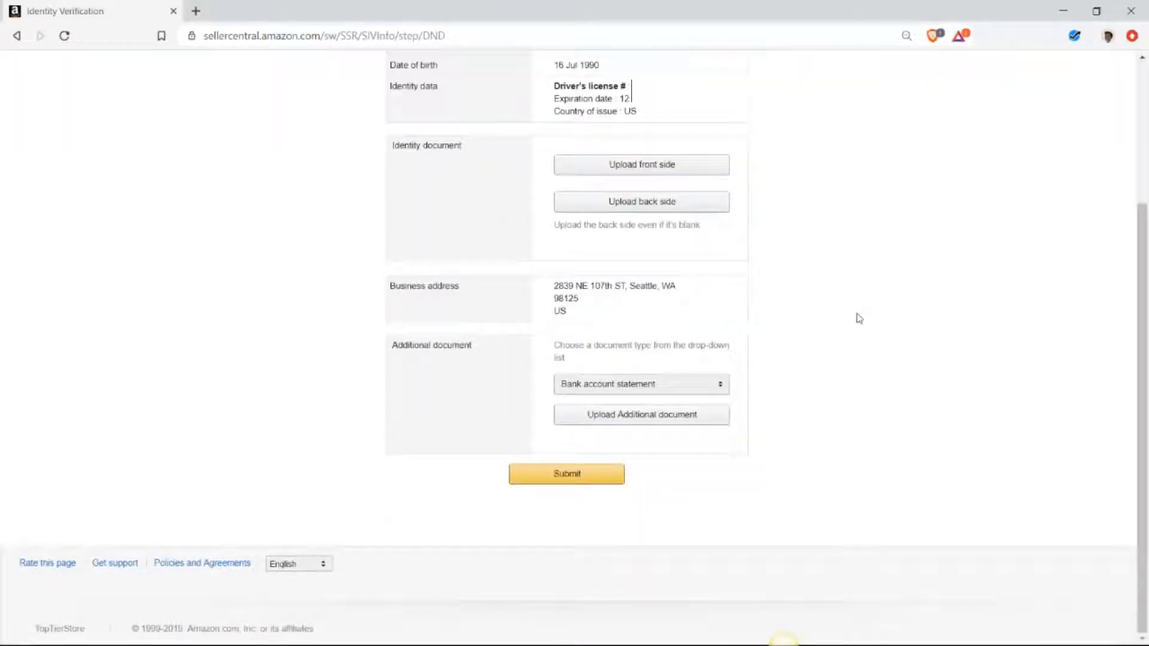
scroll(859, 318, up, 3)
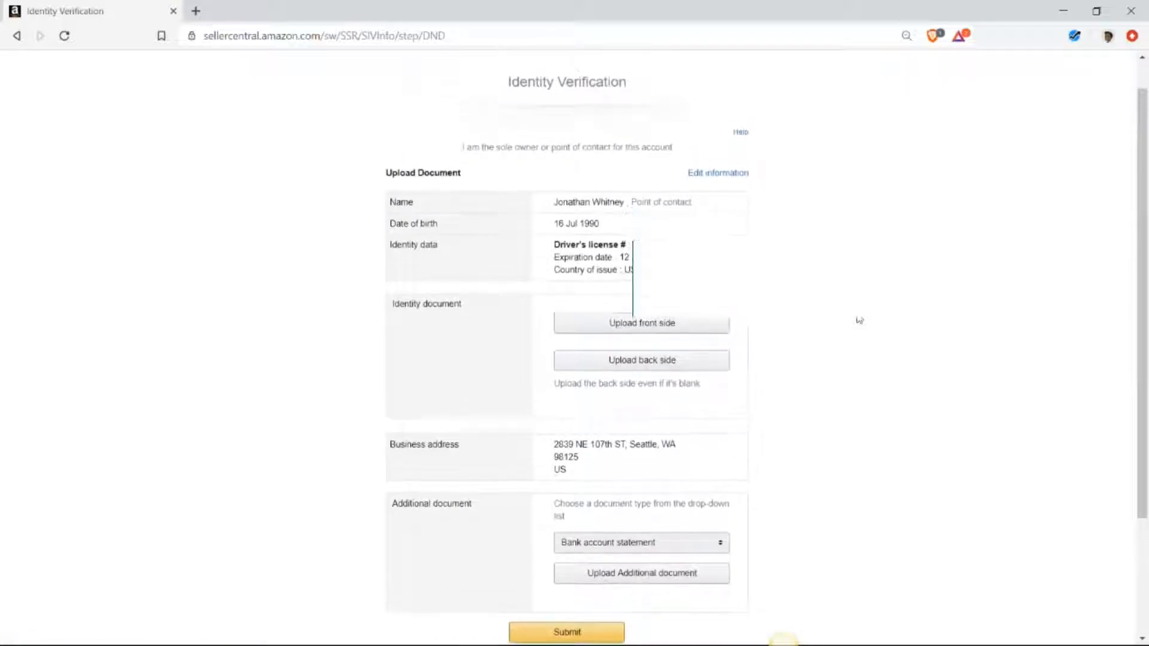
scroll(859, 320, up, 1)
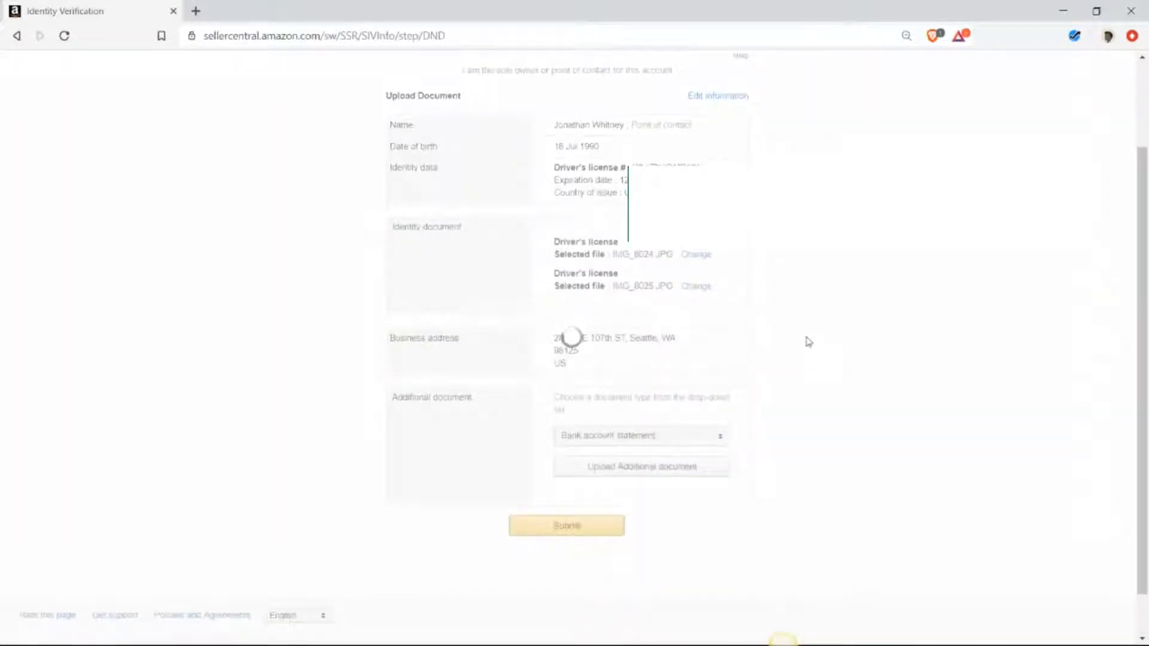
scroll(808, 341, down, 2)
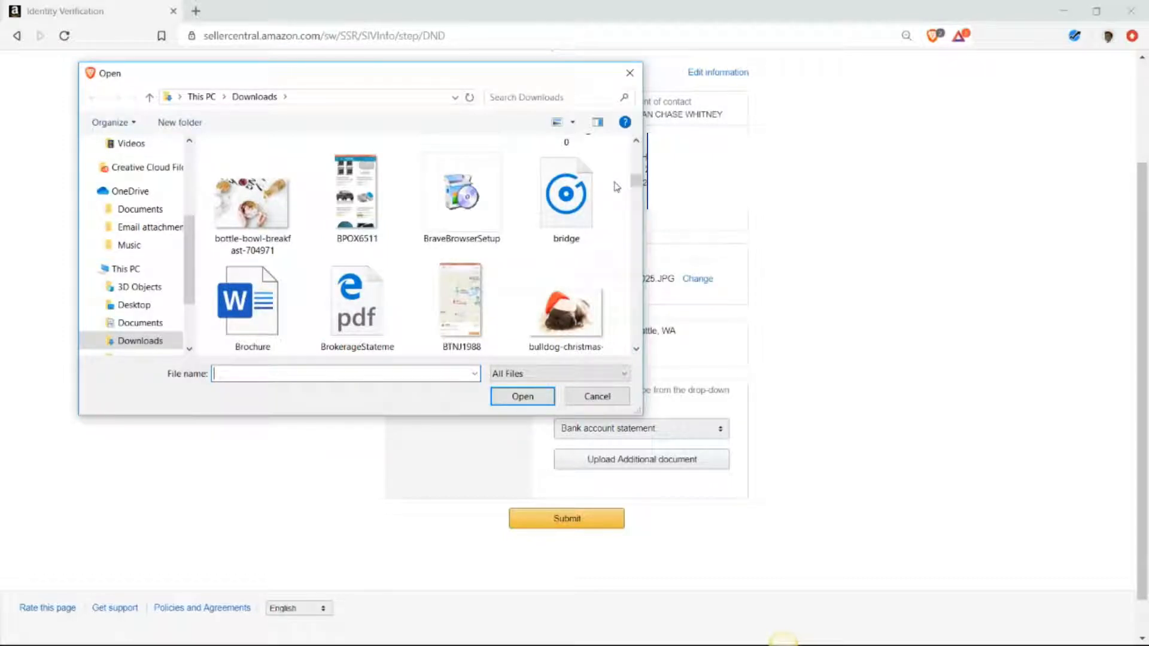
Step: Attach the BrokerageStatement PDF as an additional document and submit identity verification
click(357, 311)
click(522, 396)
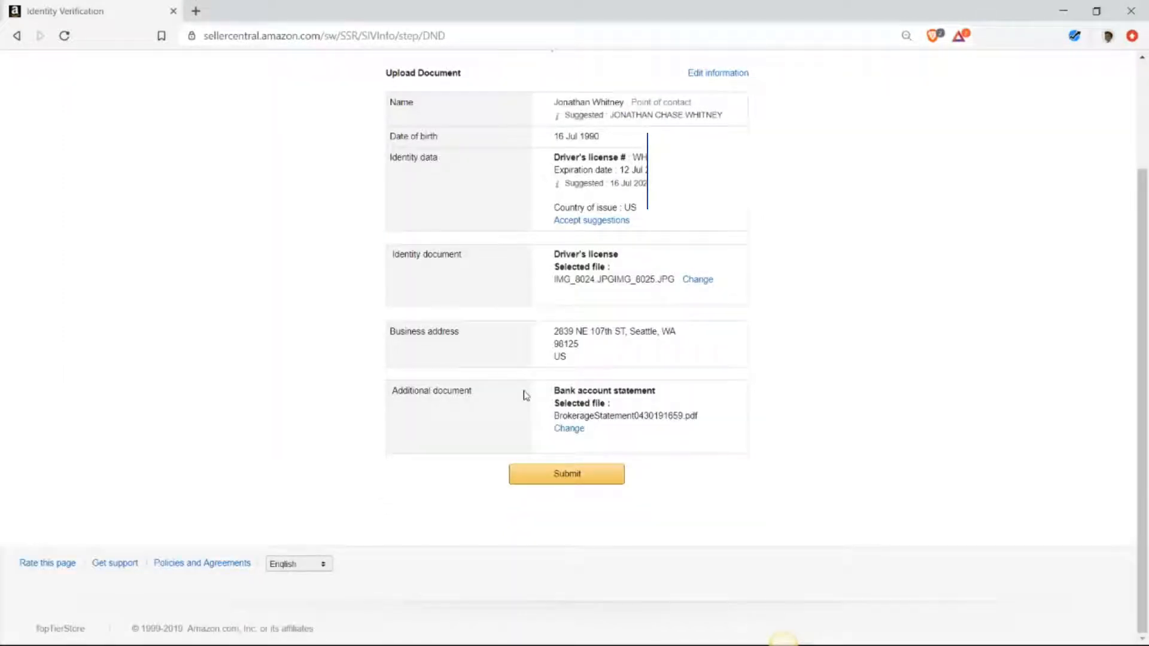
click(553, 476)
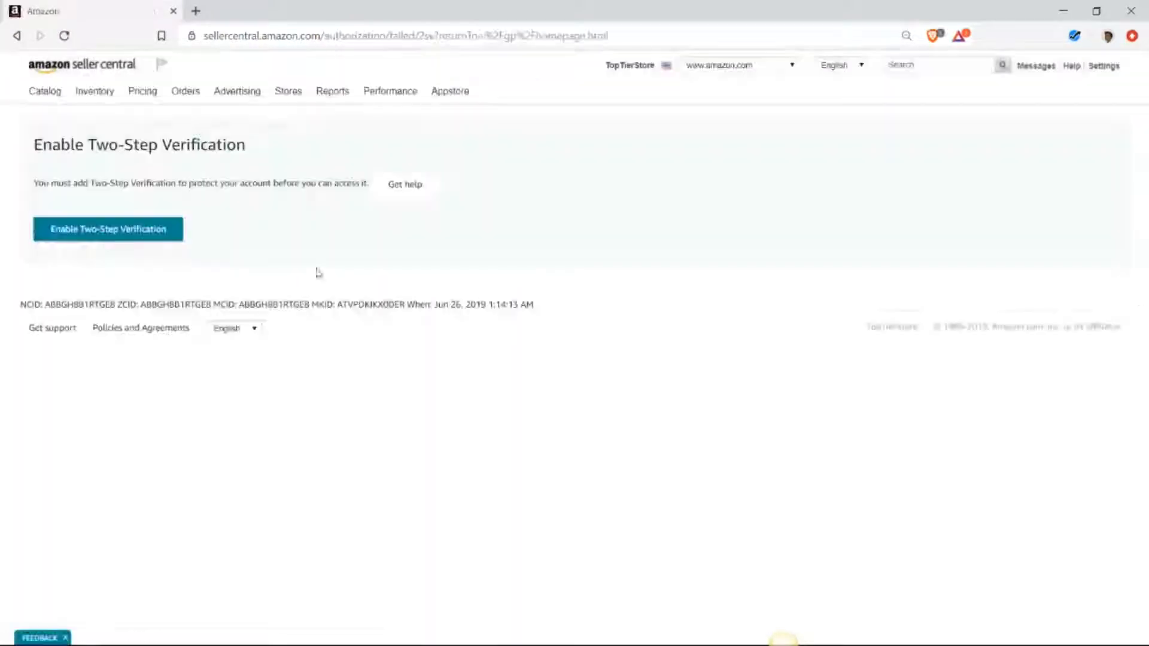
Step: Start Two-Step Verification setup and verify the one-time code from the phone authenticator
click(143, 238)
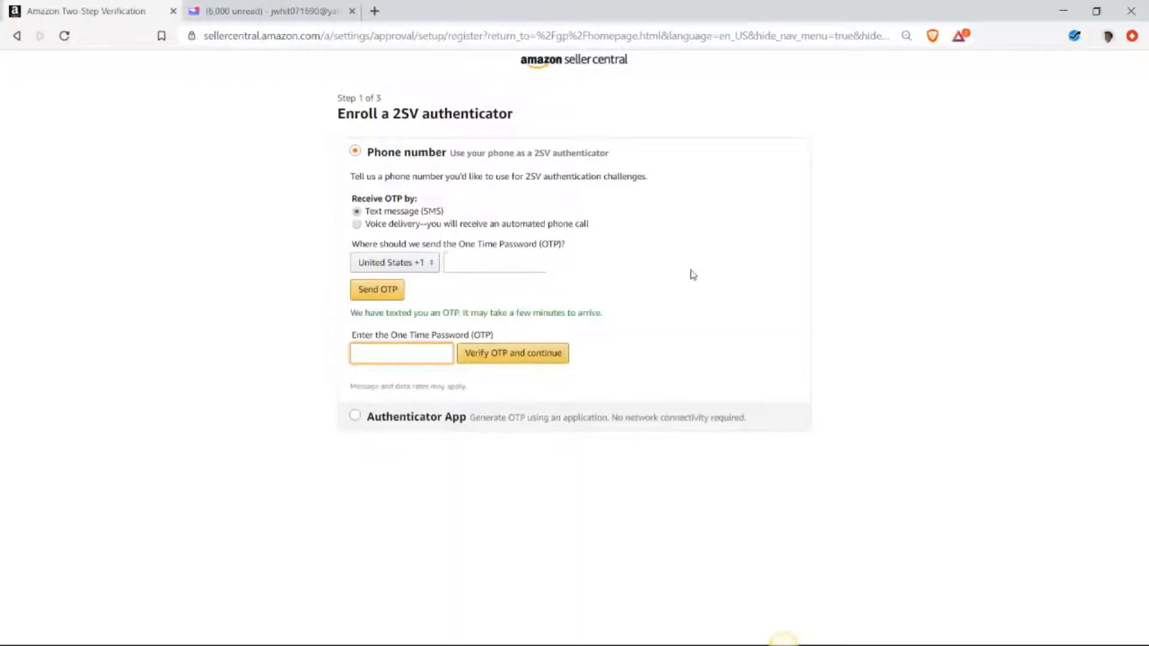
click(532, 362)
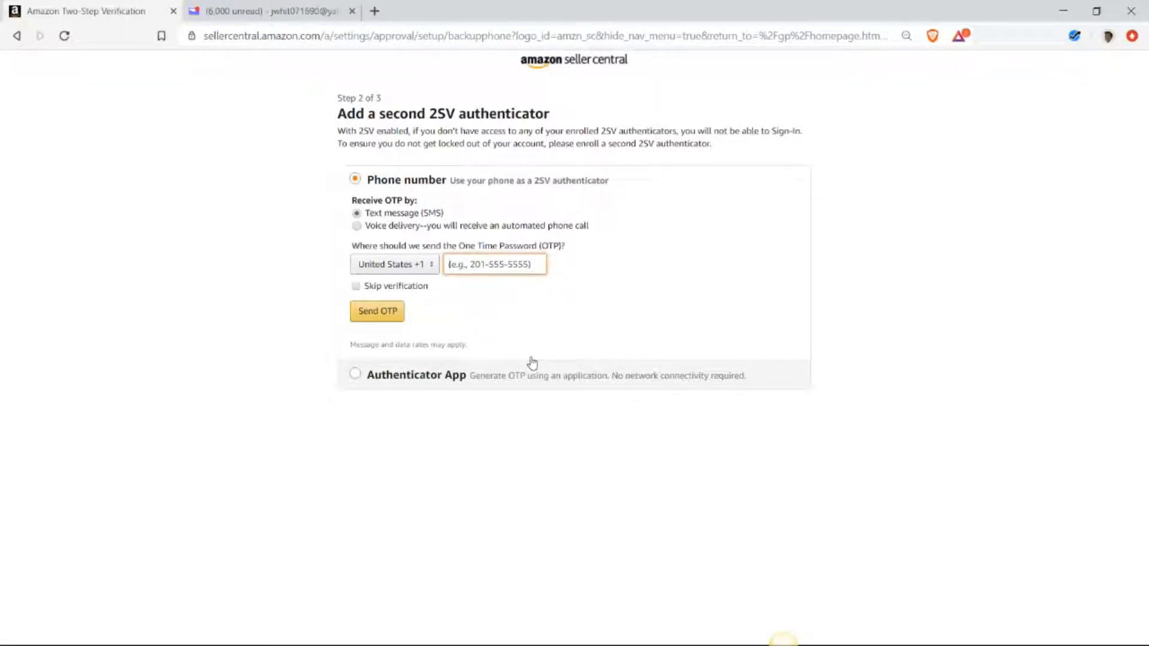
Step: Skip the backup phone, stop requiring codes on this browser, and turn on Two-Step Verification
click(356, 286)
click(481, 264)
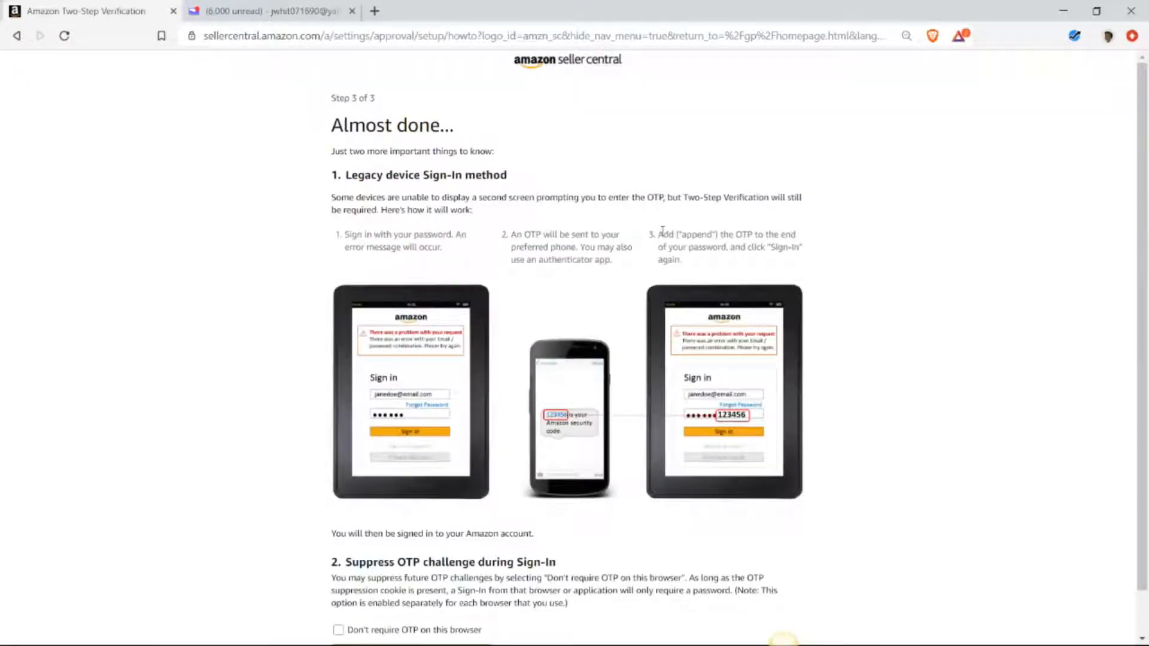
scroll(658, 230, down, 1)
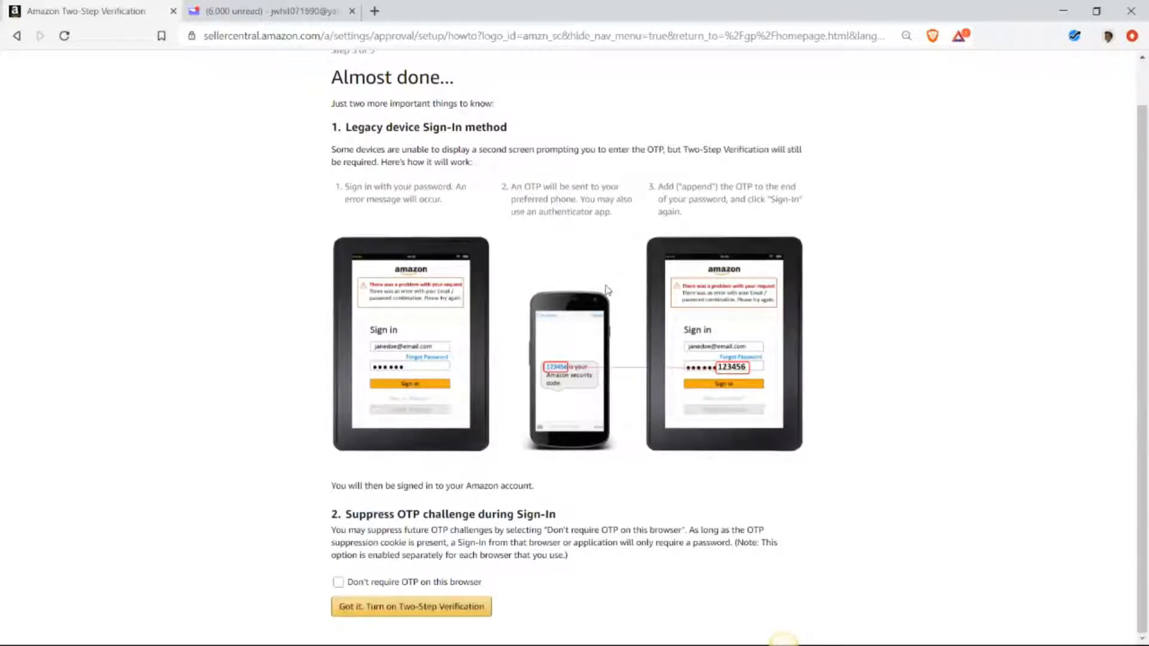
scroll(608, 290, up, 1)
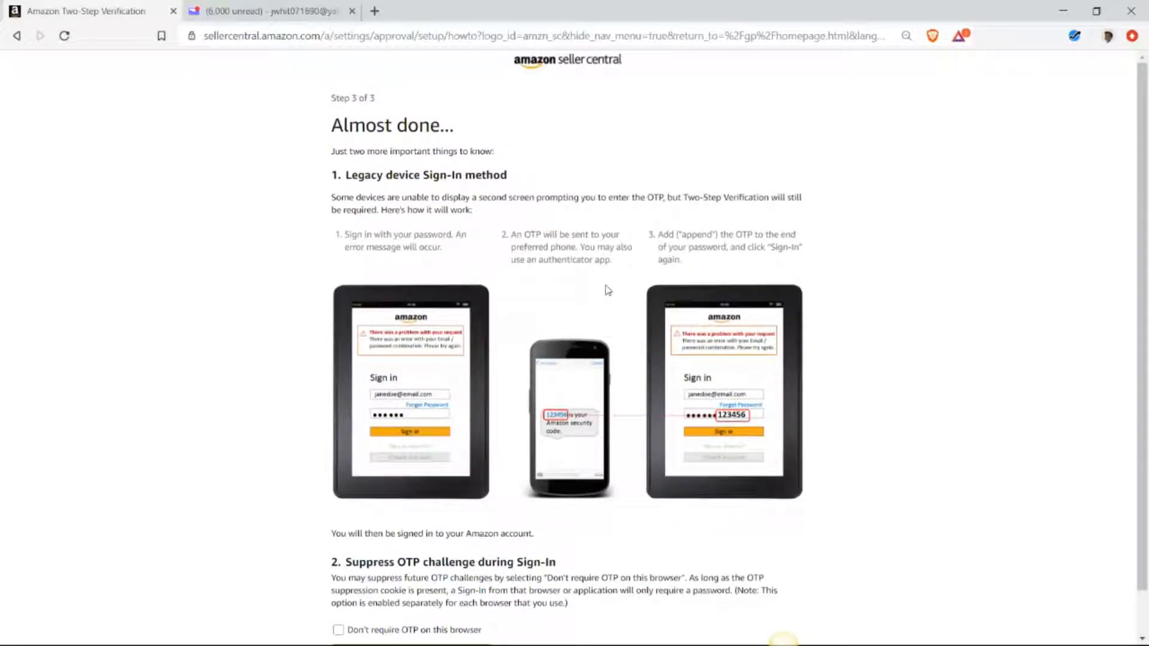
scroll(607, 290, down, 1)
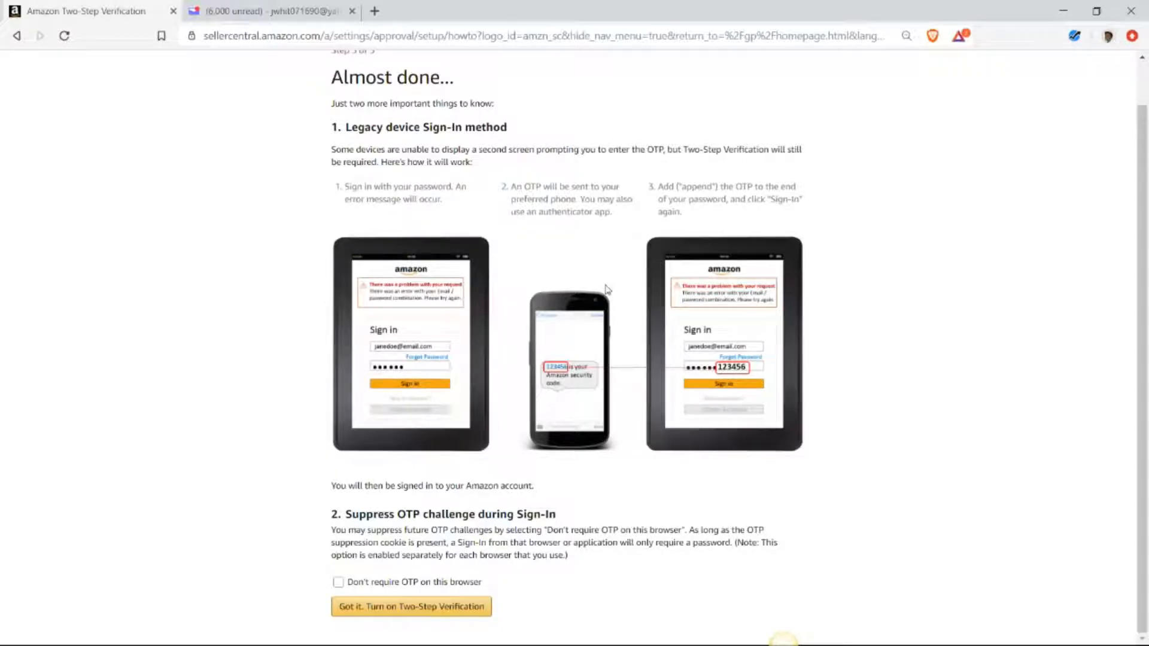
click(339, 582)
click(438, 614)
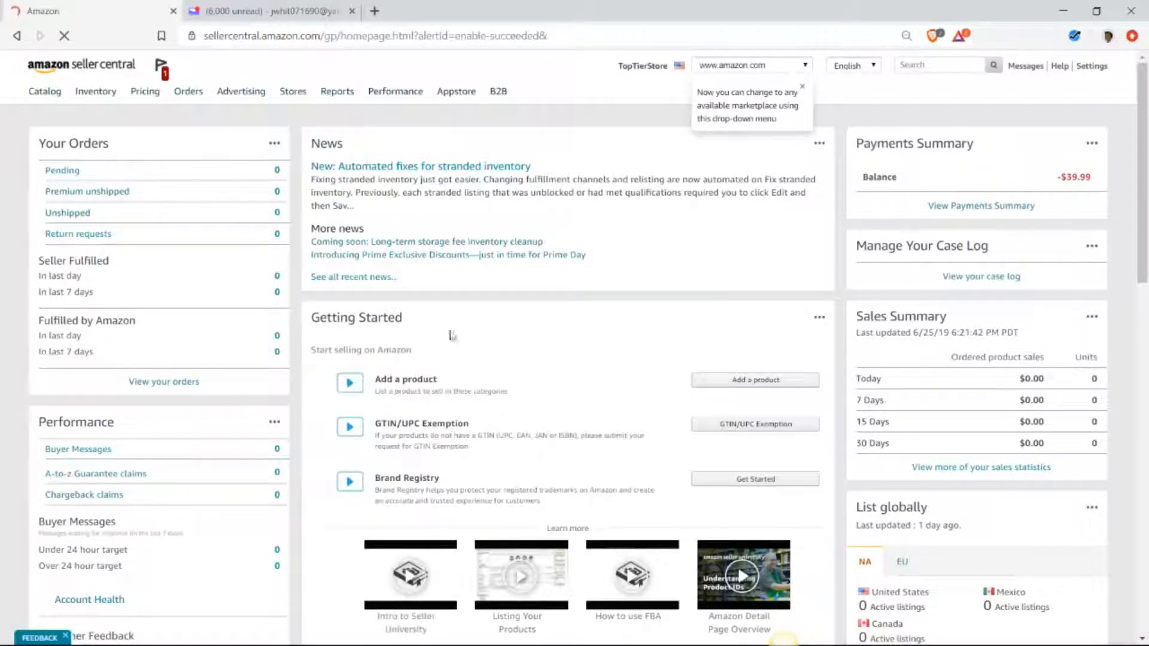
Step: Dismiss the marketplace switching tip and open the help article on changing your selling plan
click(804, 87)
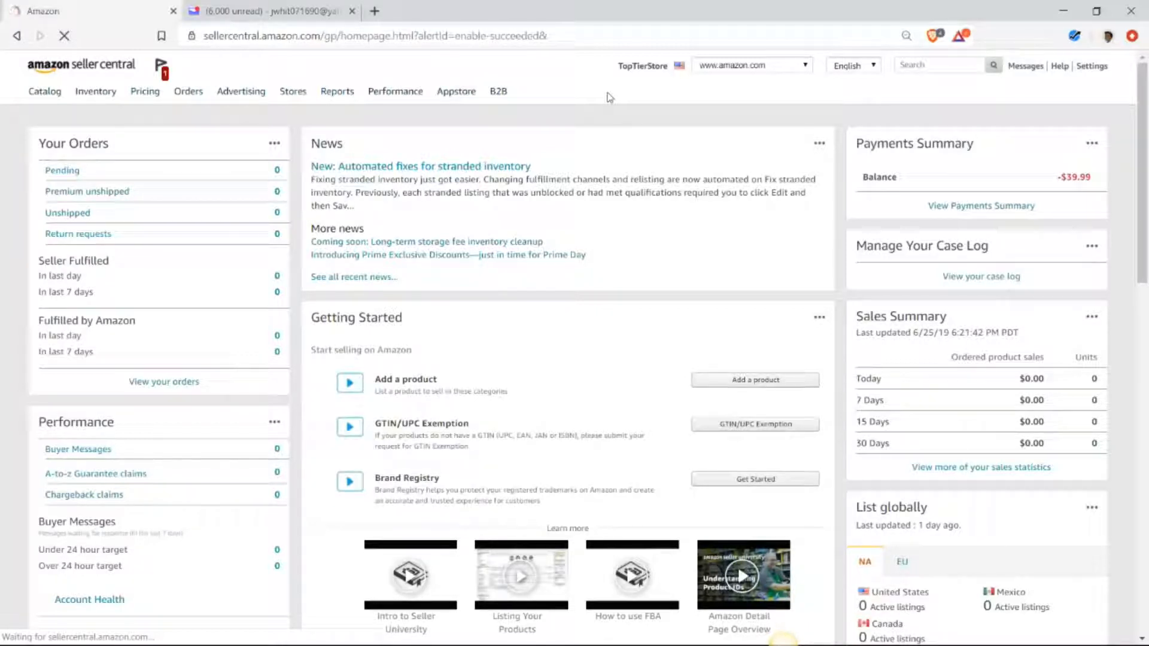
click(1060, 66)
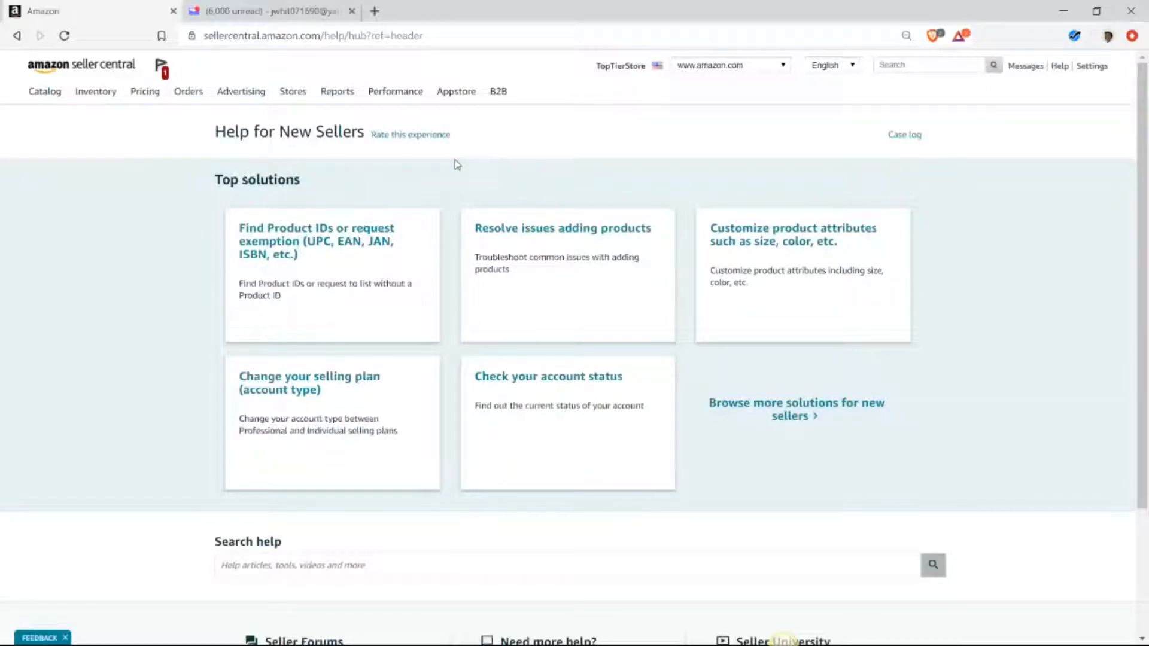
click(348, 390)
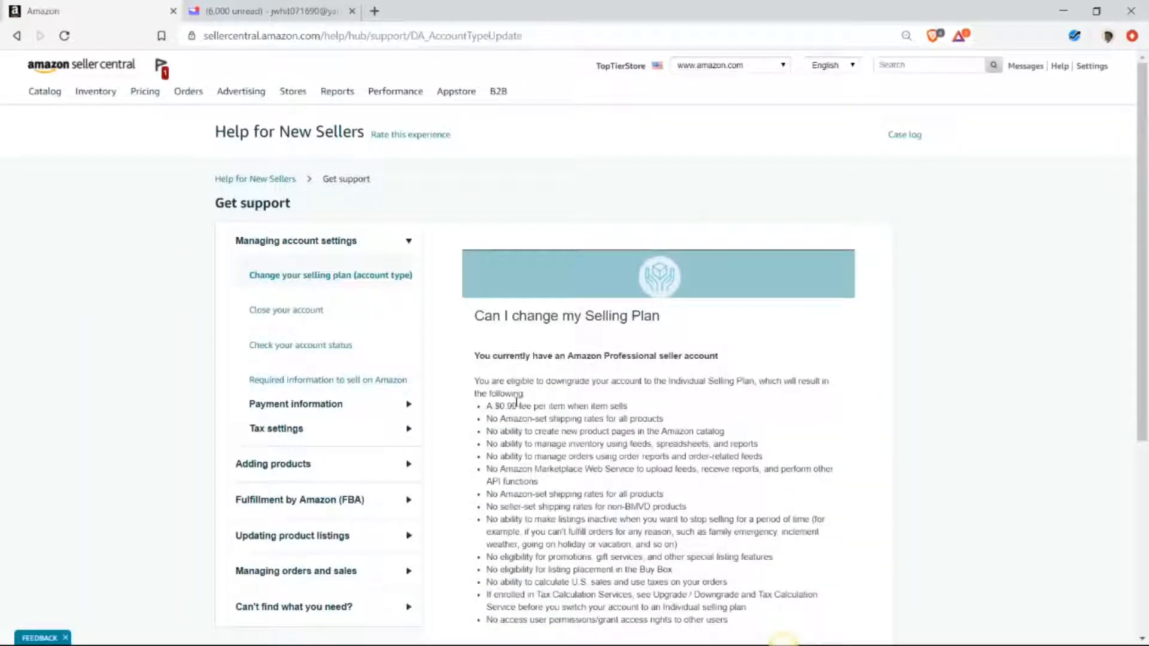
Step: Read through the selling-plan downgrade guidance, then return to the seller help pages
scroll(516, 402, down, 2)
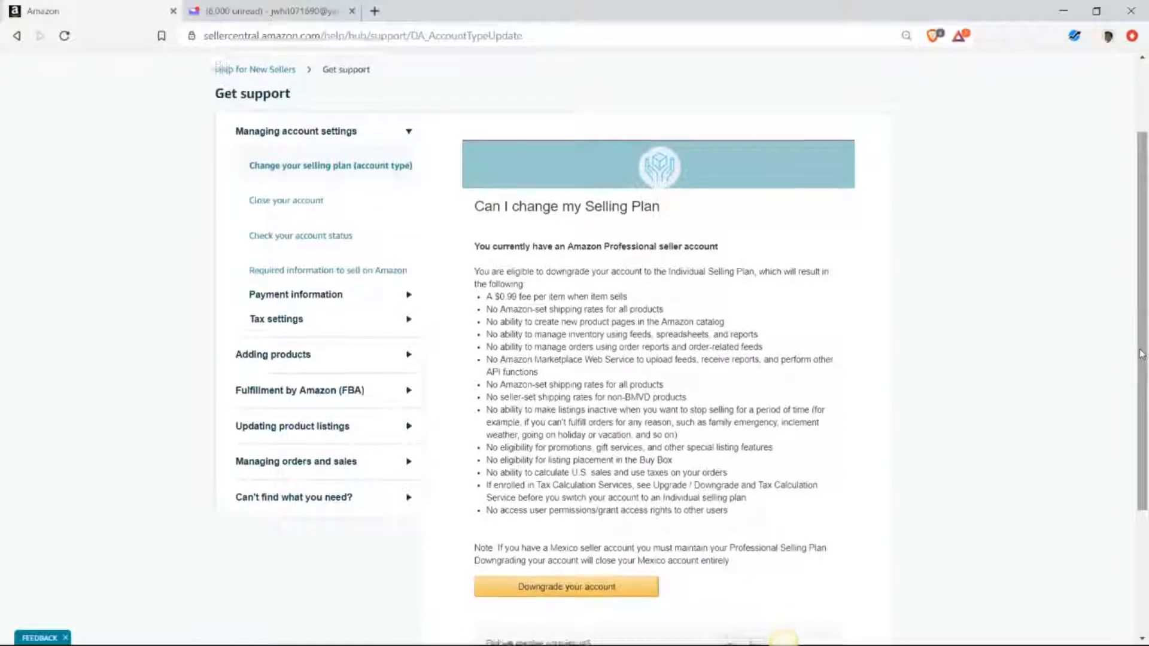
scroll(783, 639, up, 2)
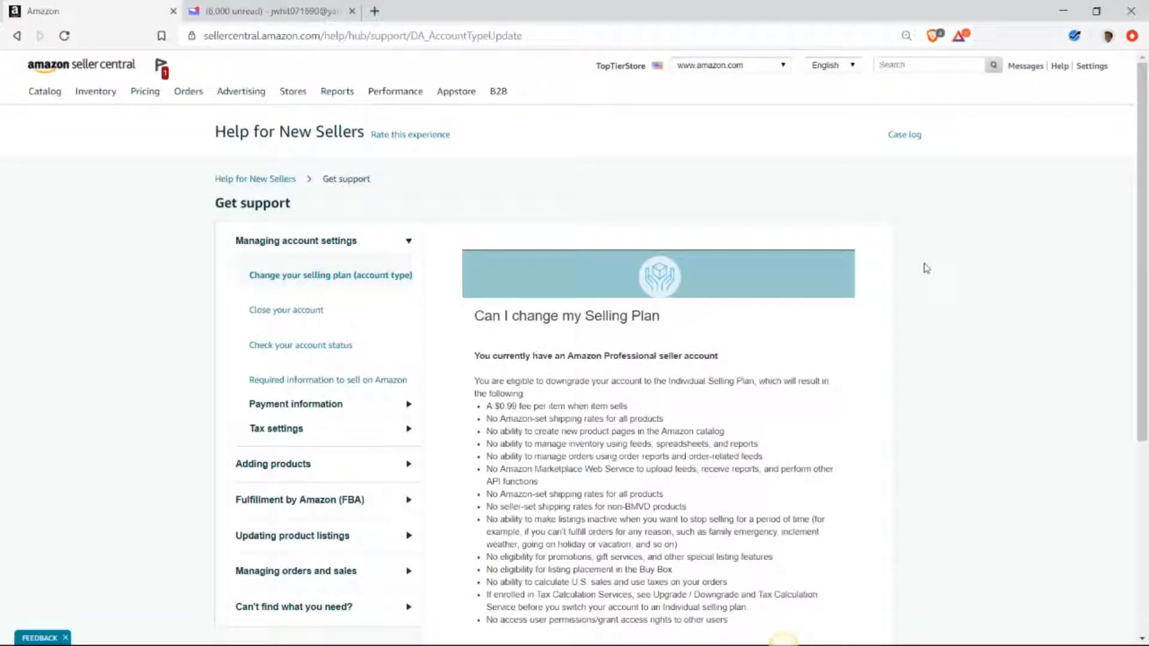
scroll(573, 494, down, 3)
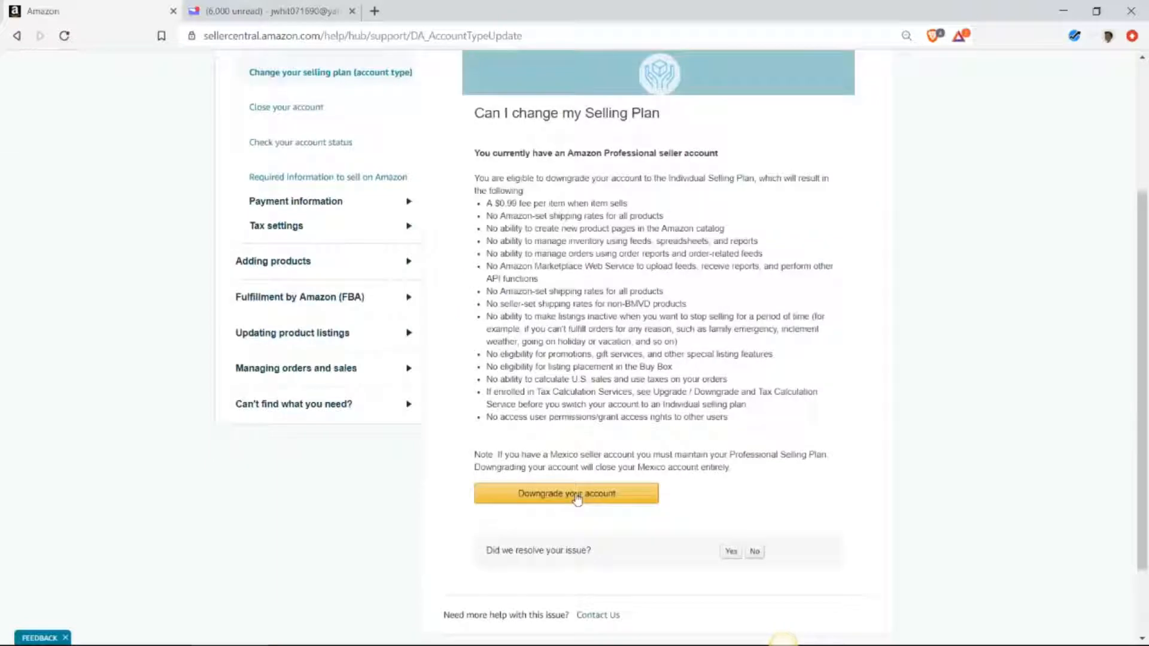
drag(1145, 394, 1145, 225)
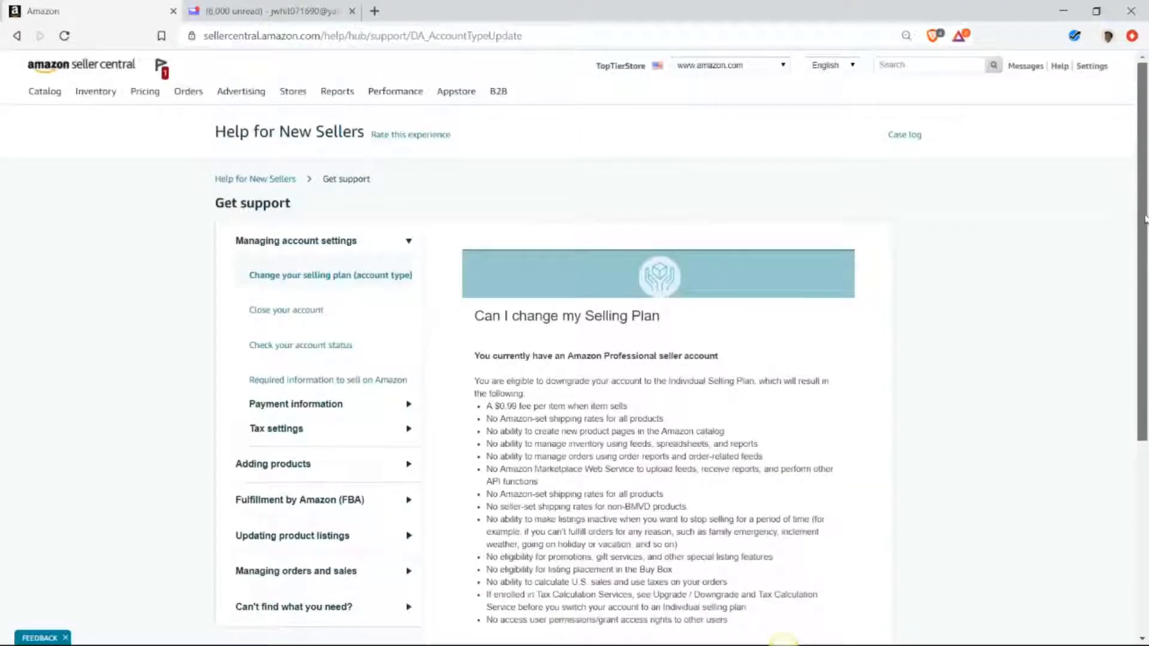
scroll(1145, 226, down, 3)
scroll(1145, 226, up, 3)
click(1058, 68)
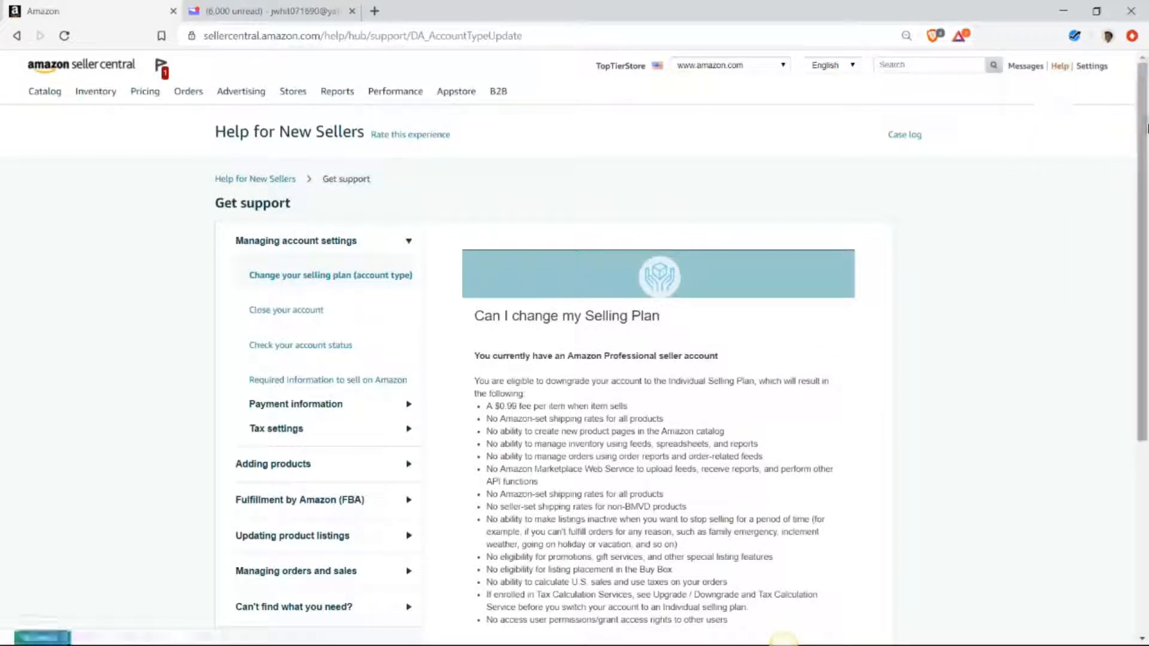
scroll(1146, 127, down, 5)
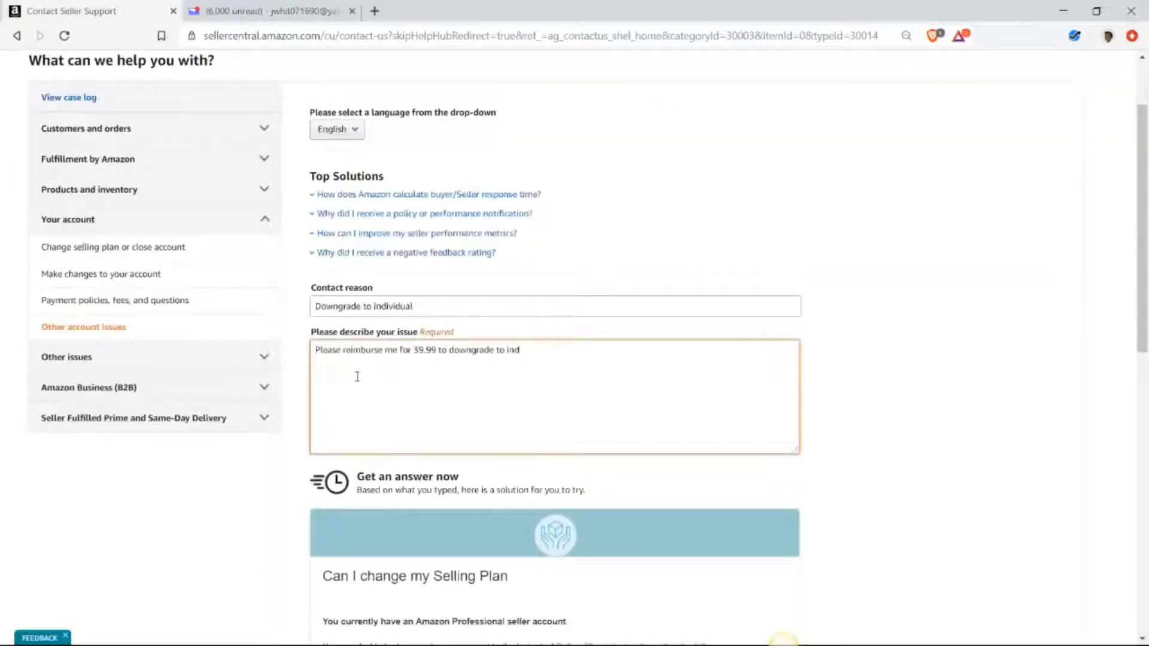
Step: Complete the contact reason as 'Downgrade to individual plan' and move down the support form
text(ividual plan)
drag(1137, 259, 1130, 297)
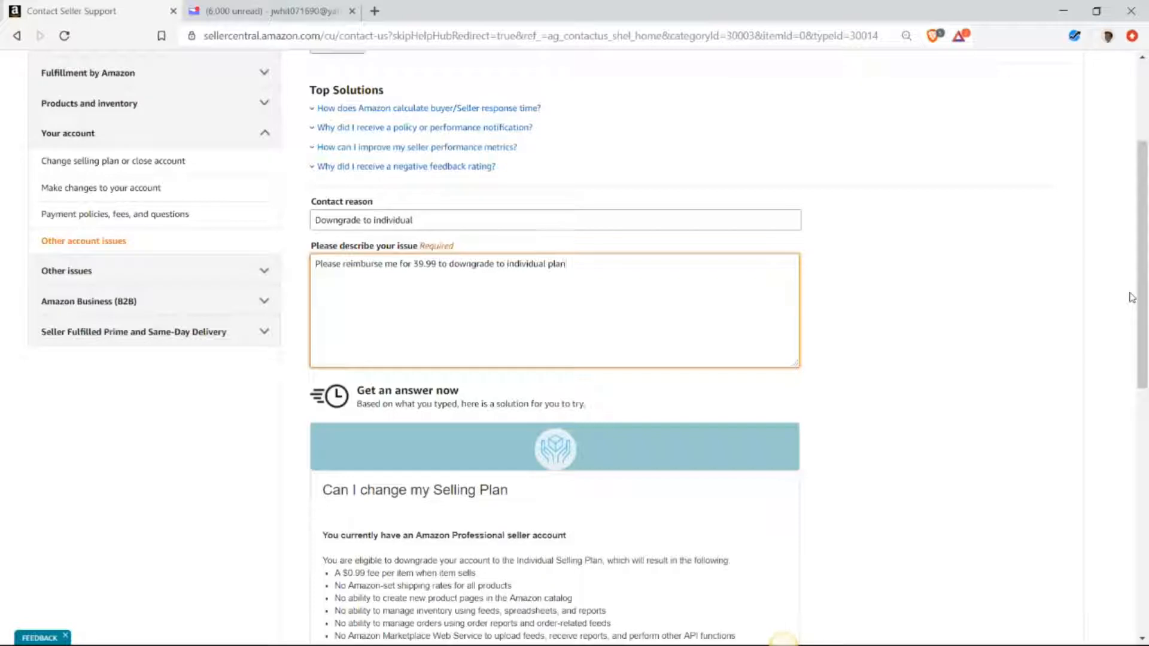